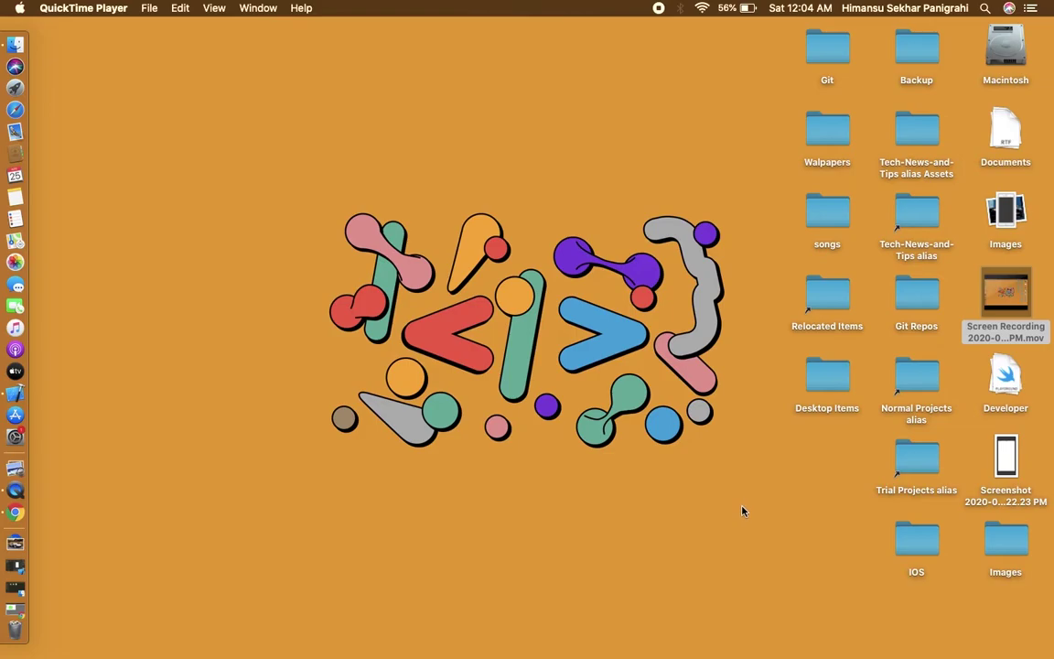
- Switch to the edge diagram in Chrome and trace the green rectangle's four edges with medium-thick red straight lines
click(16, 514)
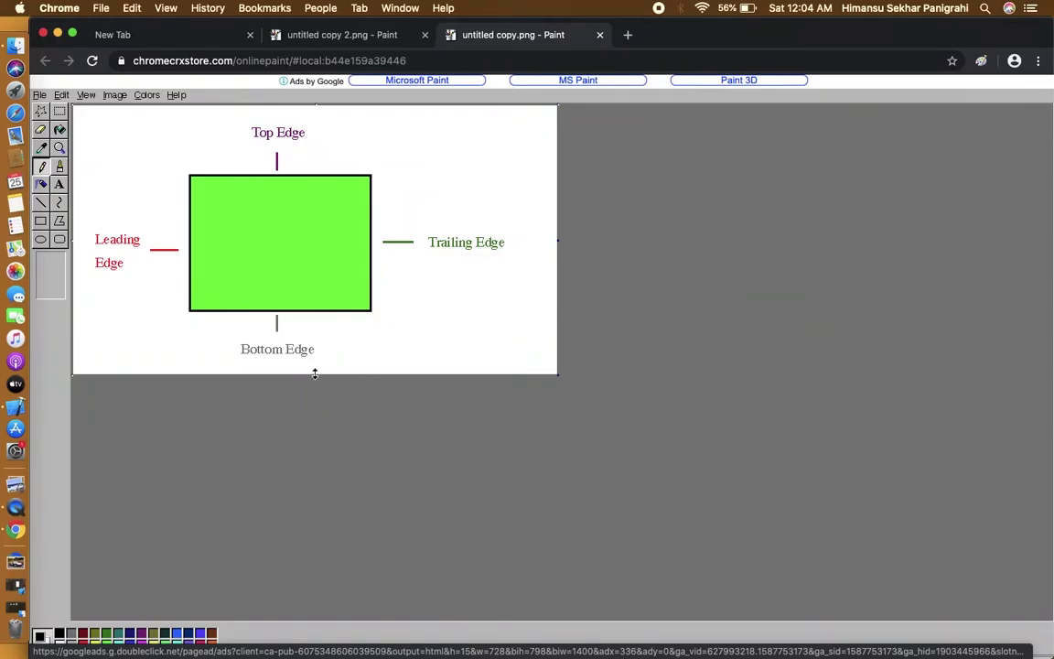
click(41, 200)
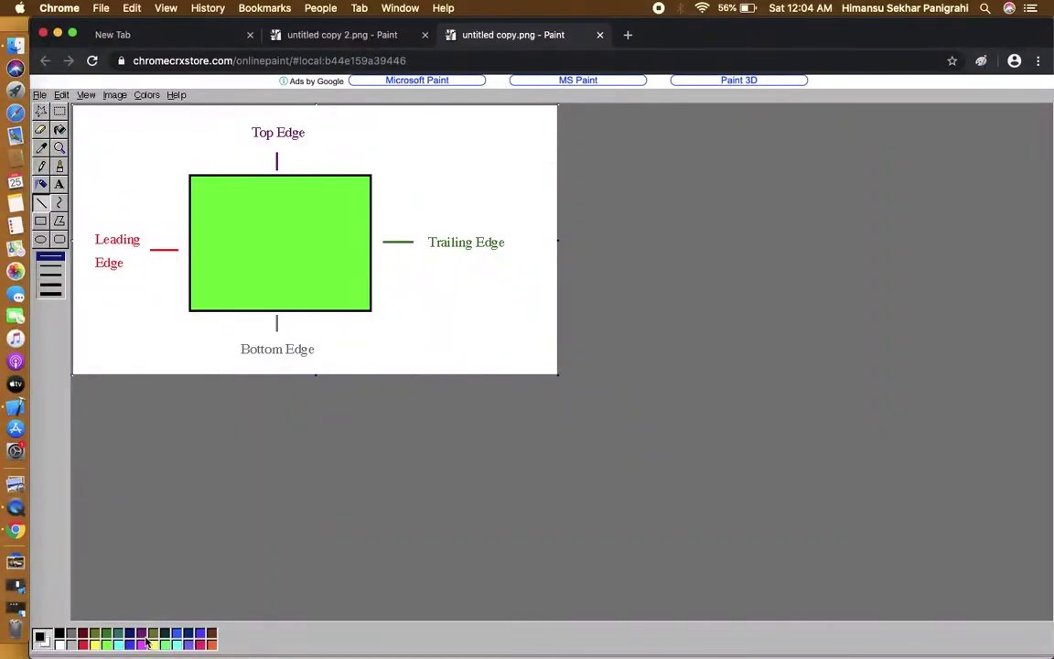
click(87, 642)
click(50, 272)
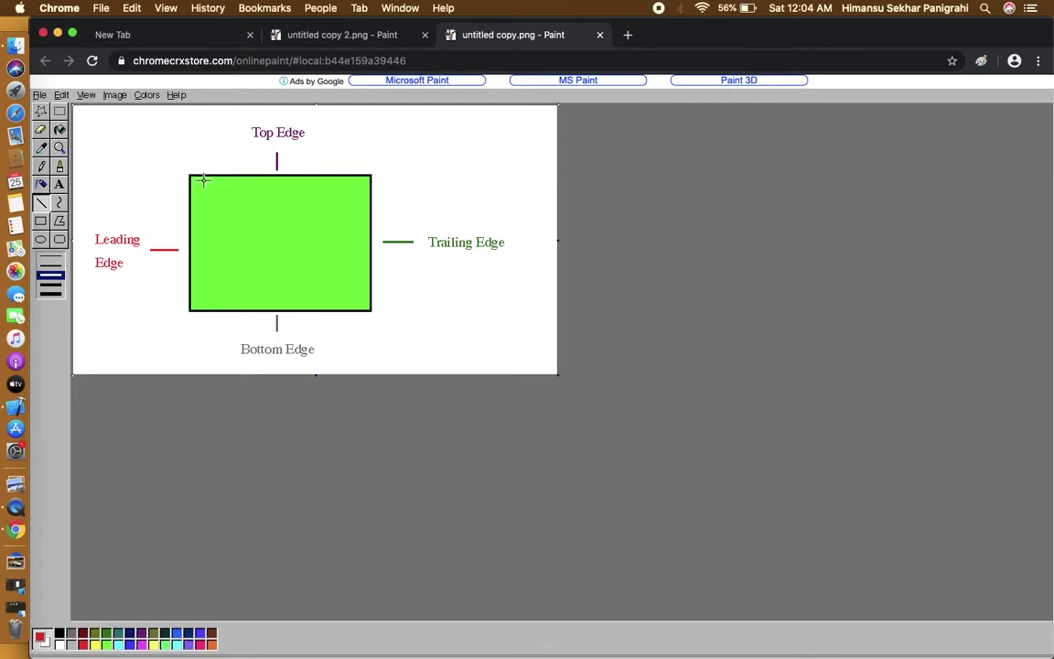
drag(190, 174, 368, 175)
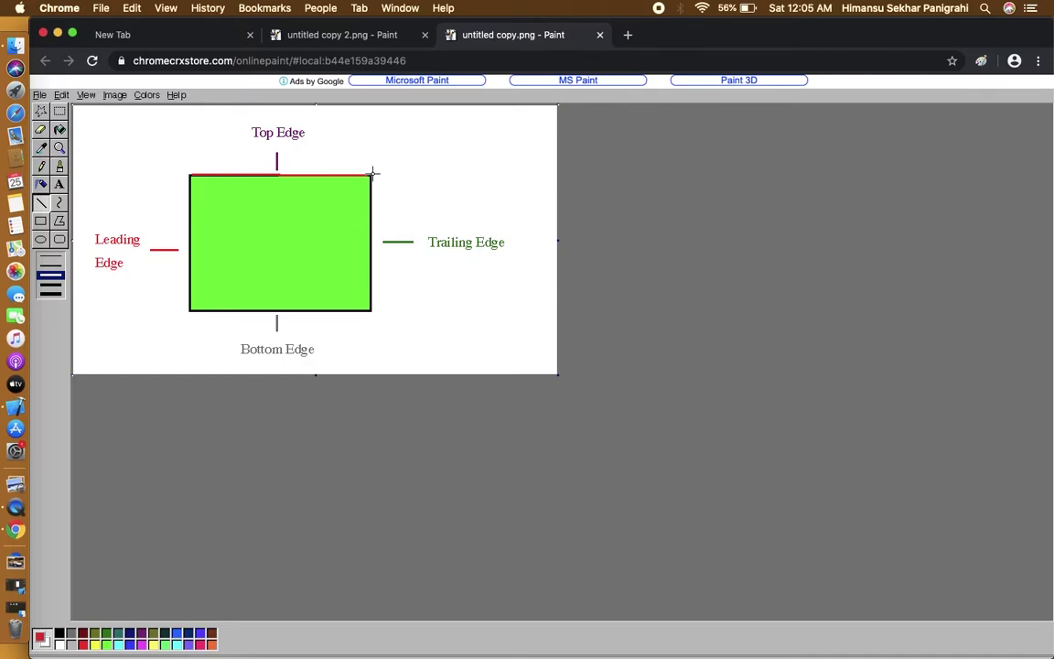
drag(369, 175, 374, 297)
drag(192, 309, 375, 309)
drag(185, 174, 196, 311)
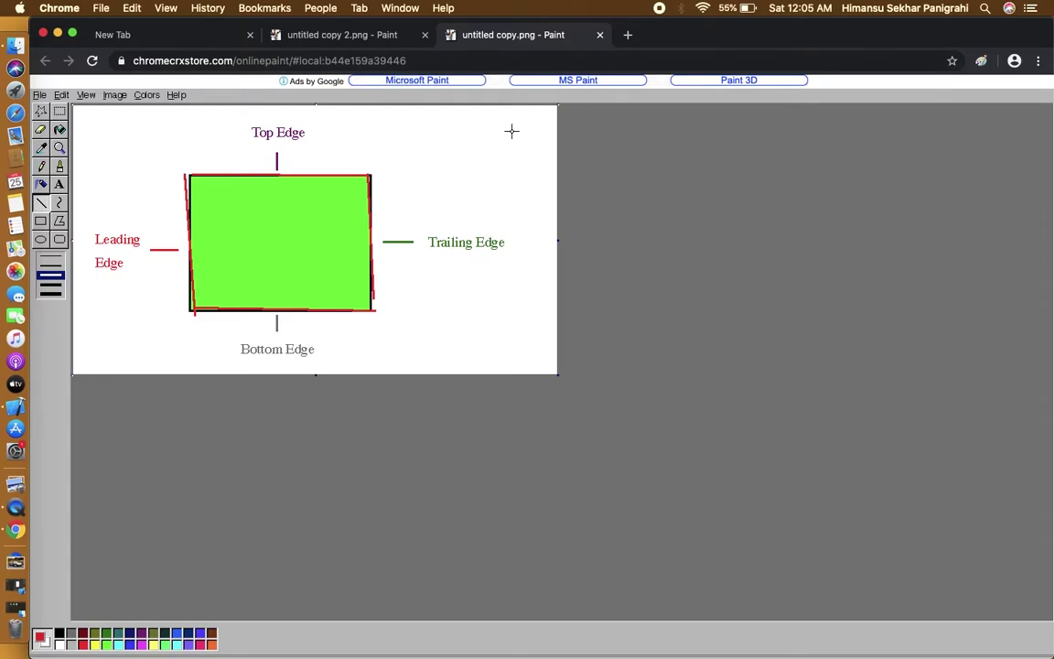
- In the untitled copy 2.png drawing, draw a thin black straight line along the vertical line labelled Horizontal center
click(366, 36)
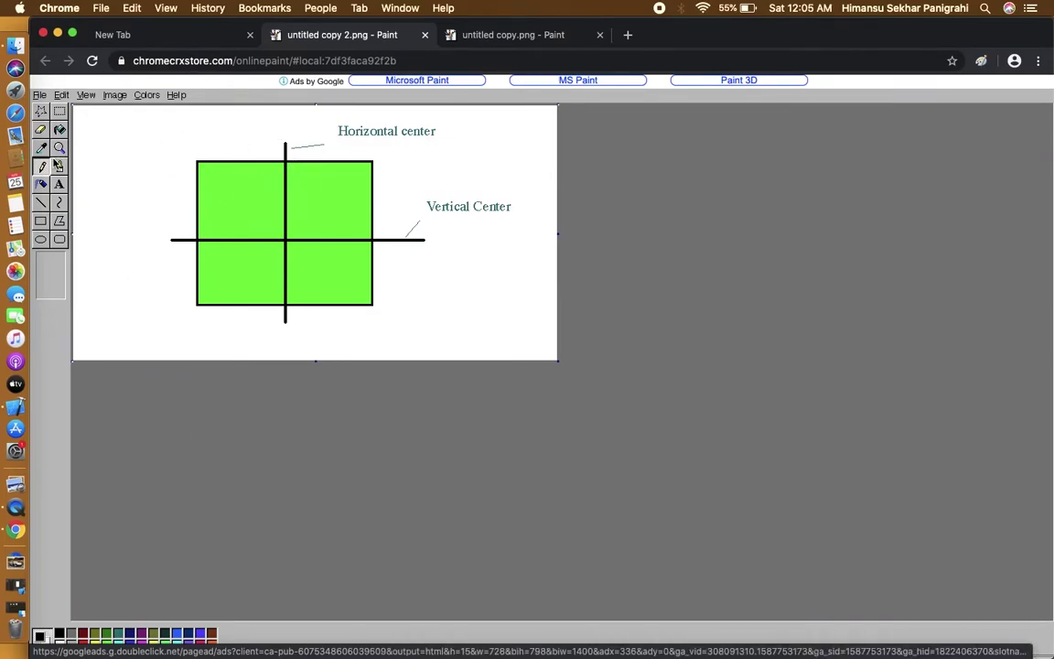
click(41, 202)
drag(283, 137, 284, 343)
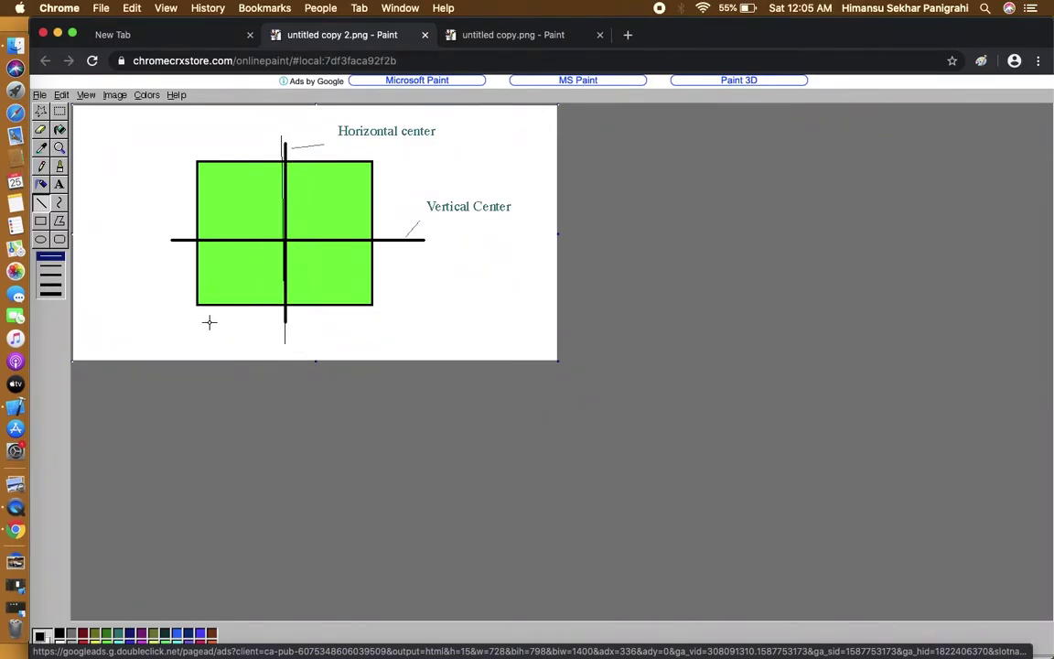
- Outline both center lines of the green rectangle freehand in red with the Pencil
click(42, 166)
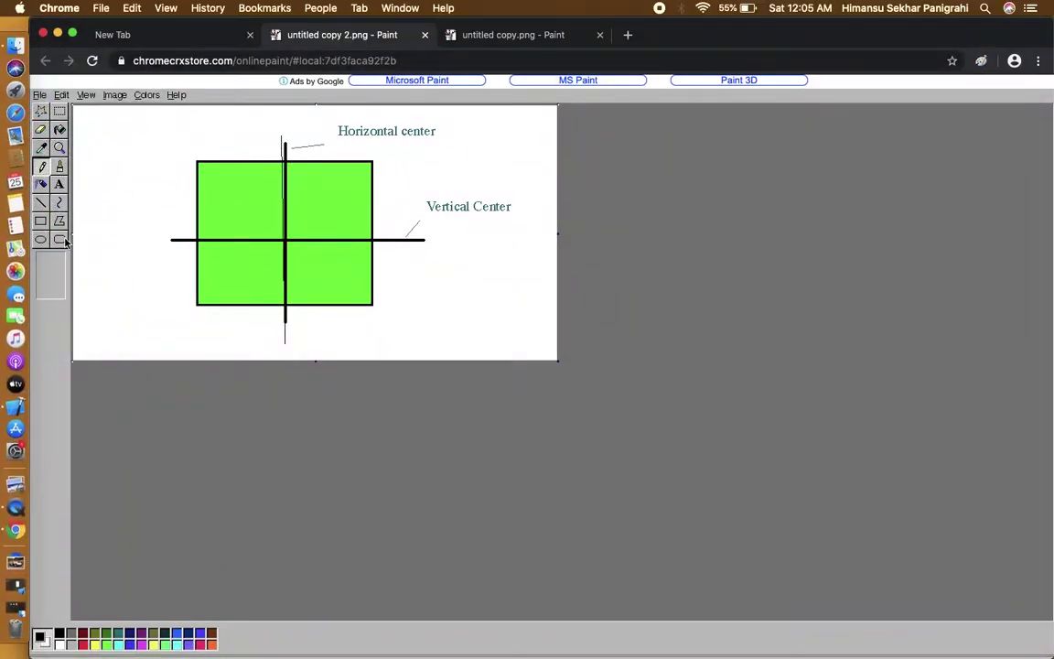
click(83, 644)
mouse_move(170, 234)
mouse_down()
mouse_move(385, 216)
mouse_move(441, 223)
mouse_move(387, 253)
mouse_move(170, 233)
mouse_up()
mouse_move(271, 133)
mouse_down()
mouse_move(273, 251)
mouse_move(304, 391)
mouse_move(298, 328)
mouse_move(313, 209)
mouse_move(305, 162)
mouse_move(282, 142)
mouse_up()
mouse_move(160, 226)
mouse_down()
mouse_move(420, 232)
mouse_move(356, 254)
mouse_move(230, 269)
mouse_move(183, 267)
mouse_move(170, 236)
mouse_up()
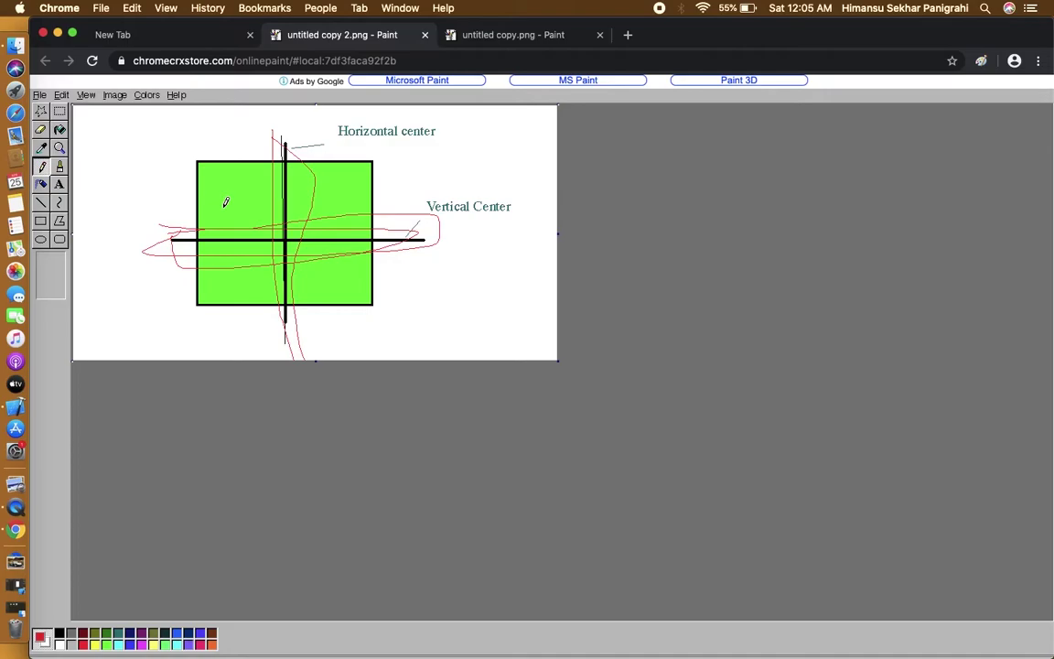
click(56, 34)
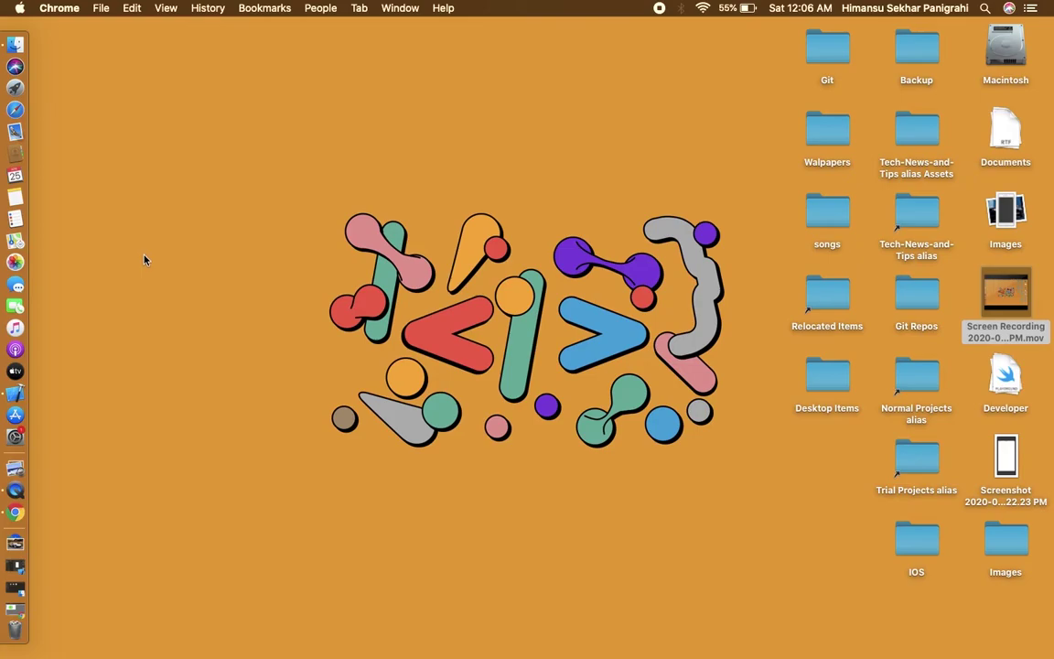
click(28, 110)
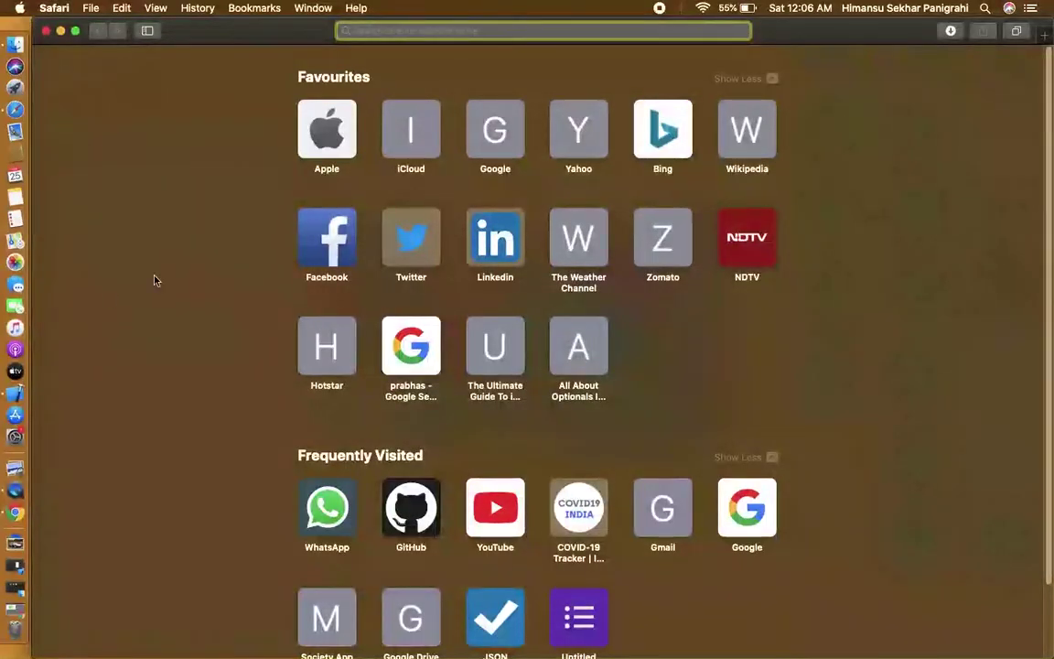
click(35, 506)
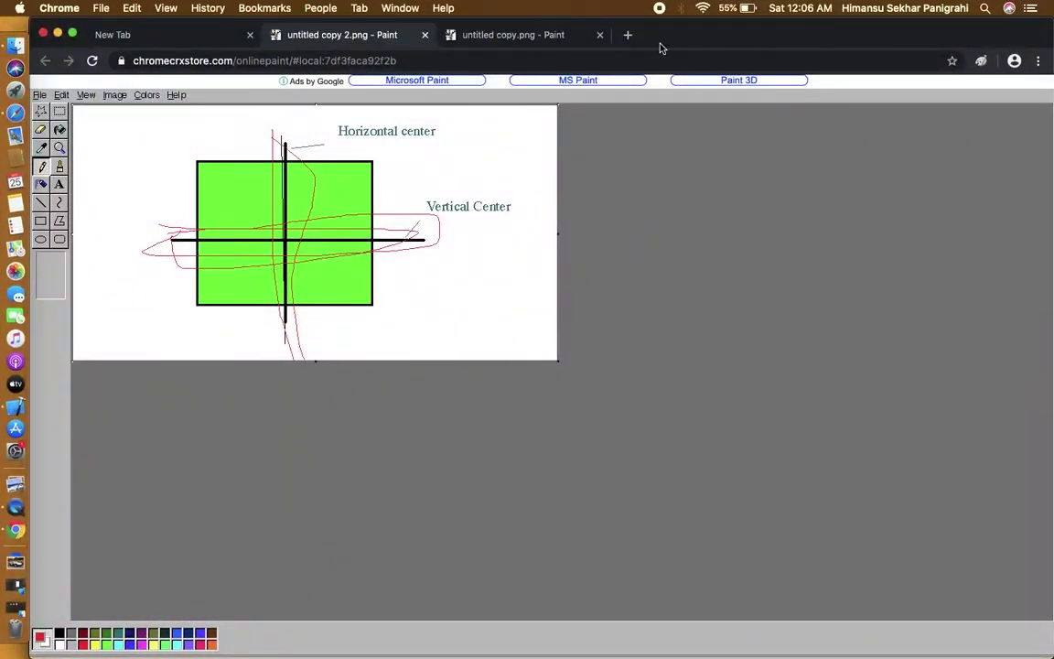
- Open a new enlarged blank Paint canvas and draw a large rectangle with a smaller, flatter one to its right
click(981, 60)
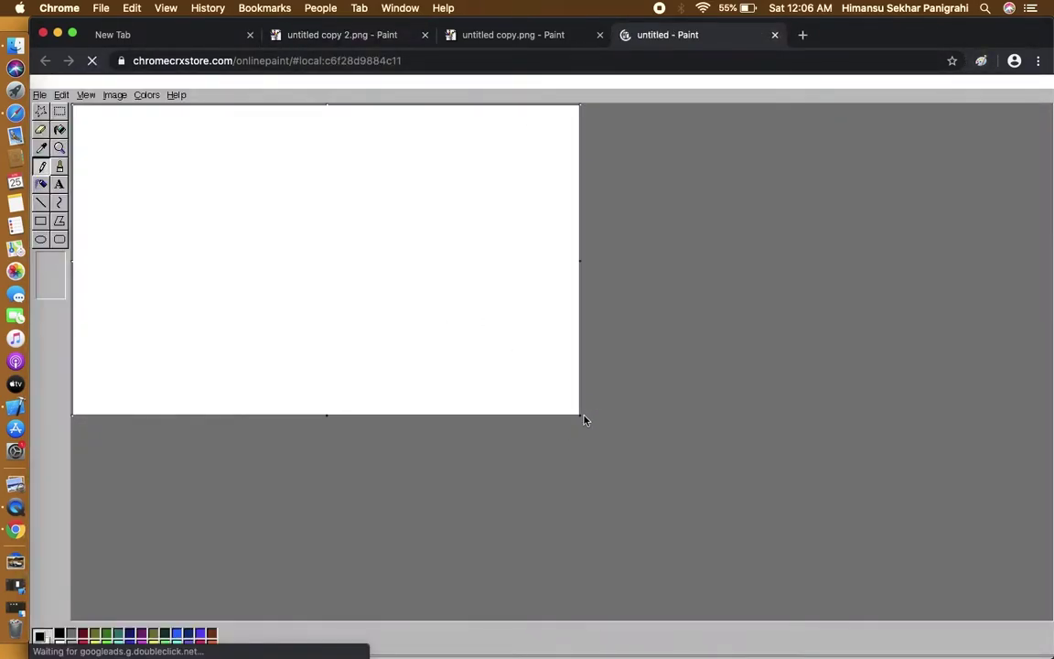
drag(579, 414, 643, 484)
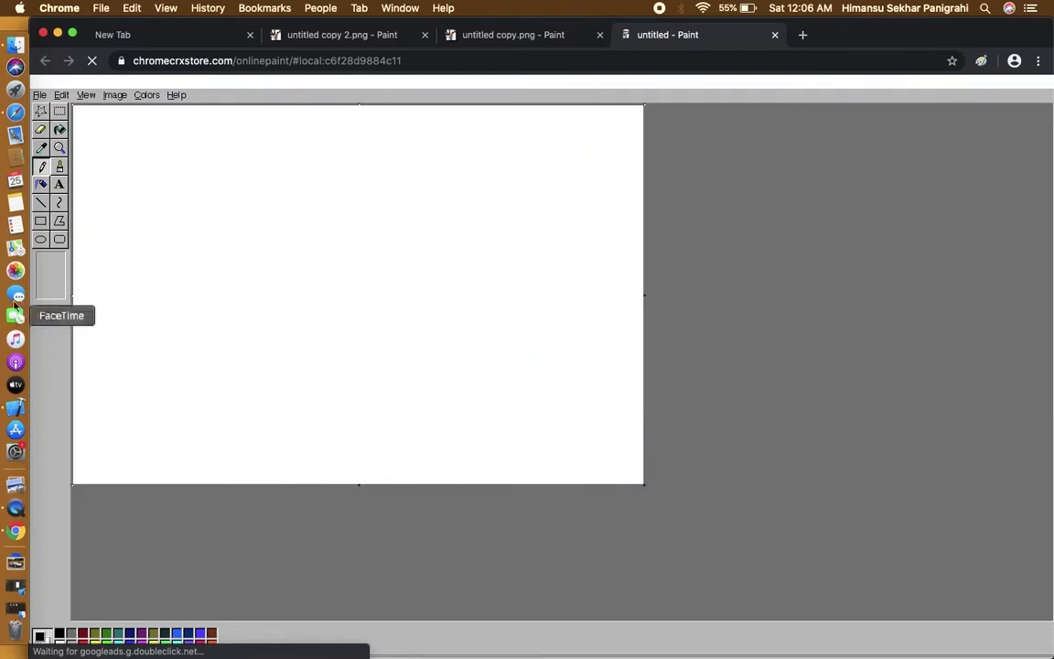
click(40, 220)
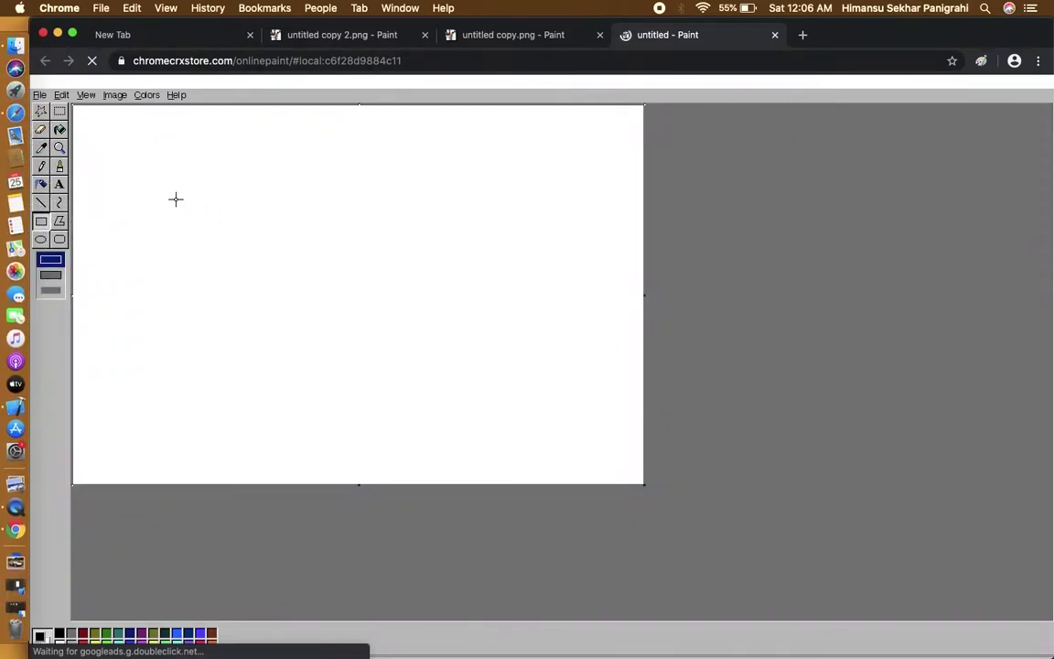
drag(168, 180, 297, 281)
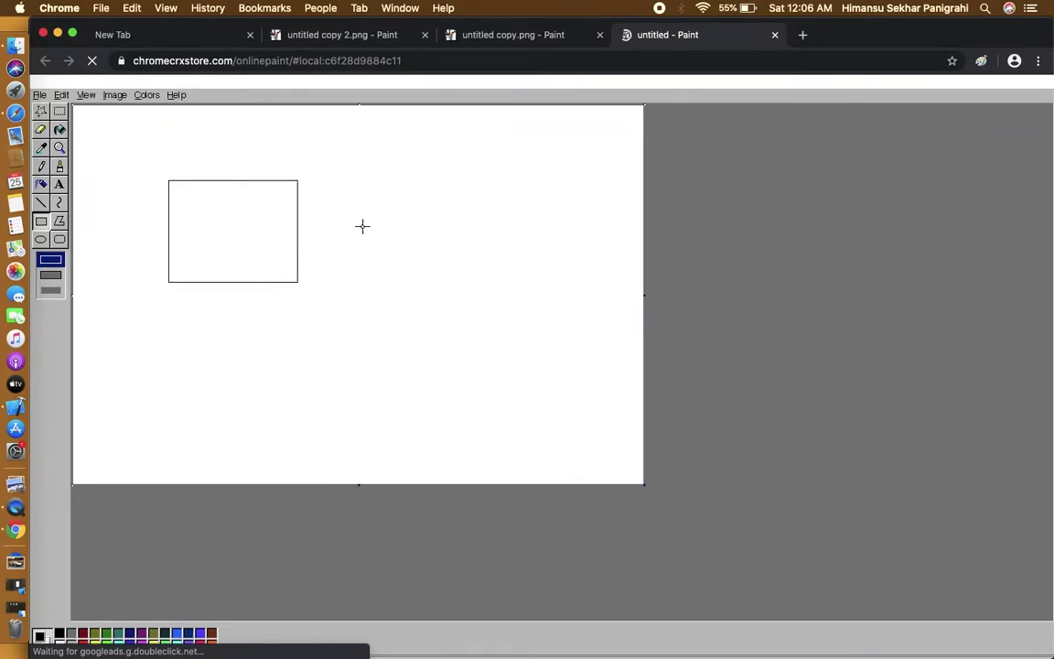
drag(435, 206, 532, 236)
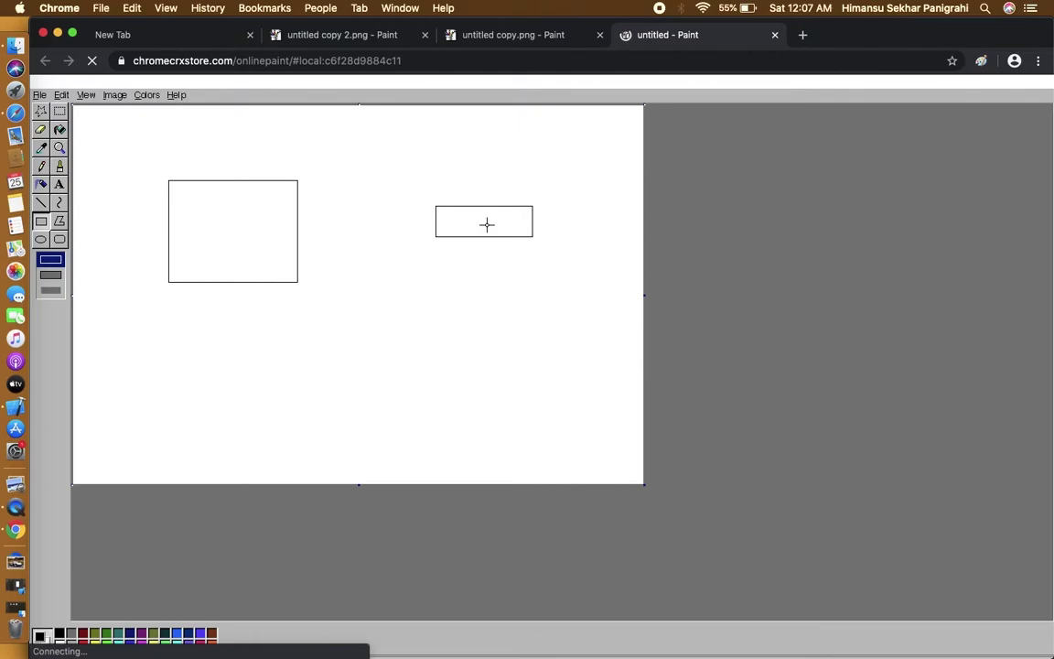
- Draw straight lines along the two rectangles' facing edges and join them with a thick horizontal line
click(40, 202)
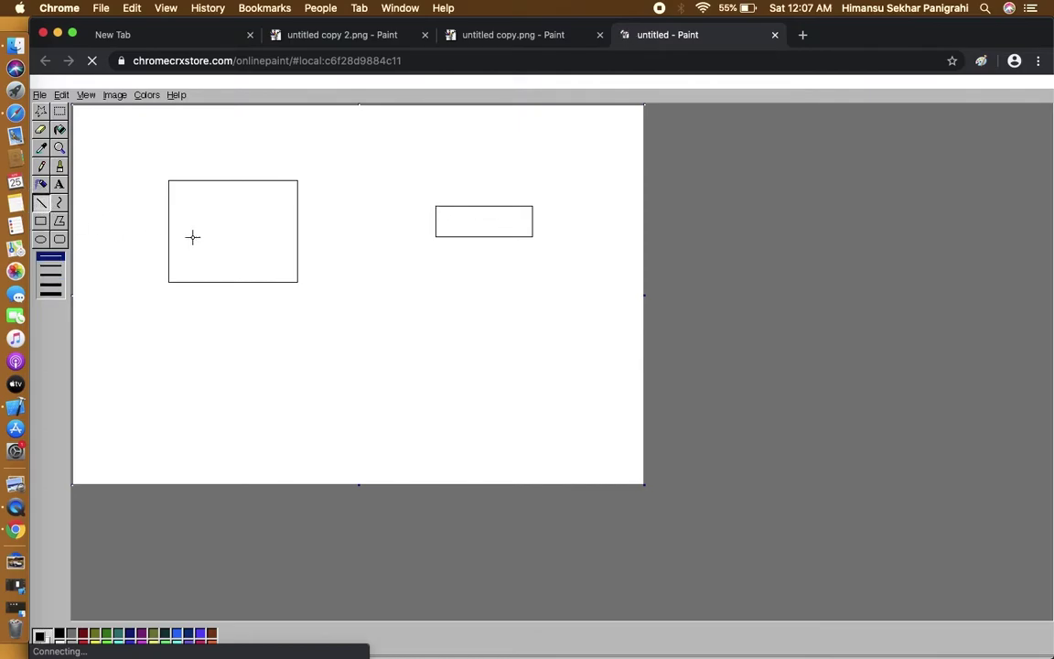
drag(297, 173, 297, 311)
drag(298, 311, 297, 311)
click(51, 288)
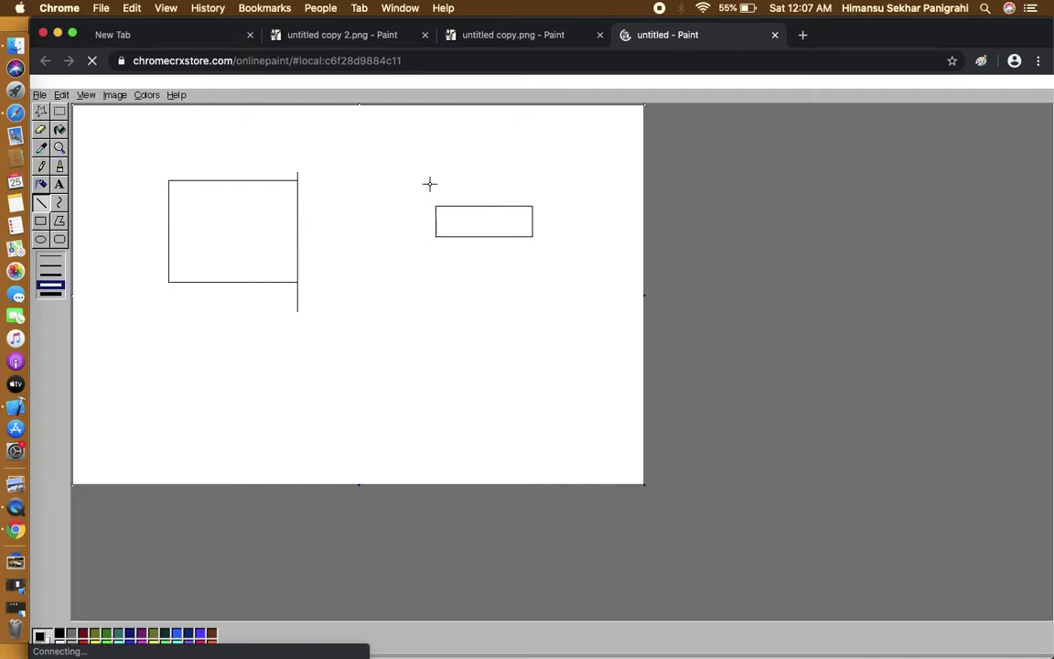
drag(432, 184, 434, 277)
drag(296, 230, 434, 231)
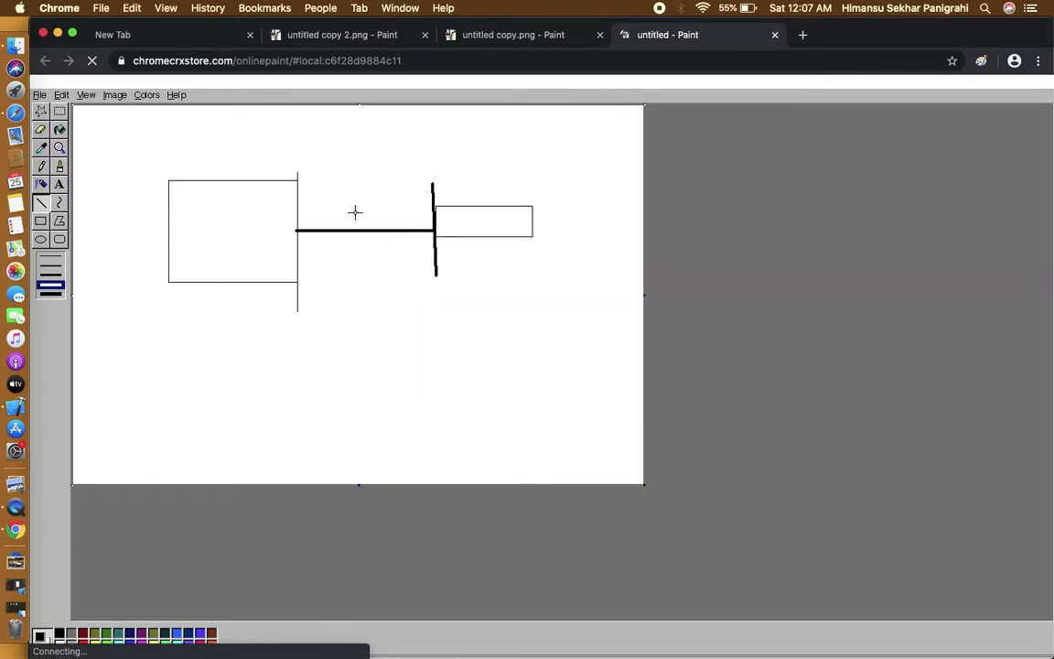
- Handwrite 20 above the thick connecting line with the Pencil
click(41, 166)
mouse_move(339, 173)
mouse_down()
mouse_move(336, 201)
mouse_move(376, 202)
mouse_move(316, 221)
mouse_up()
mouse_move(386, 195)
mouse_down()
mouse_move(387, 184)
mouse_move(421, 198)
mouse_move(376, 207)
mouse_move(384, 189)
mouse_up()
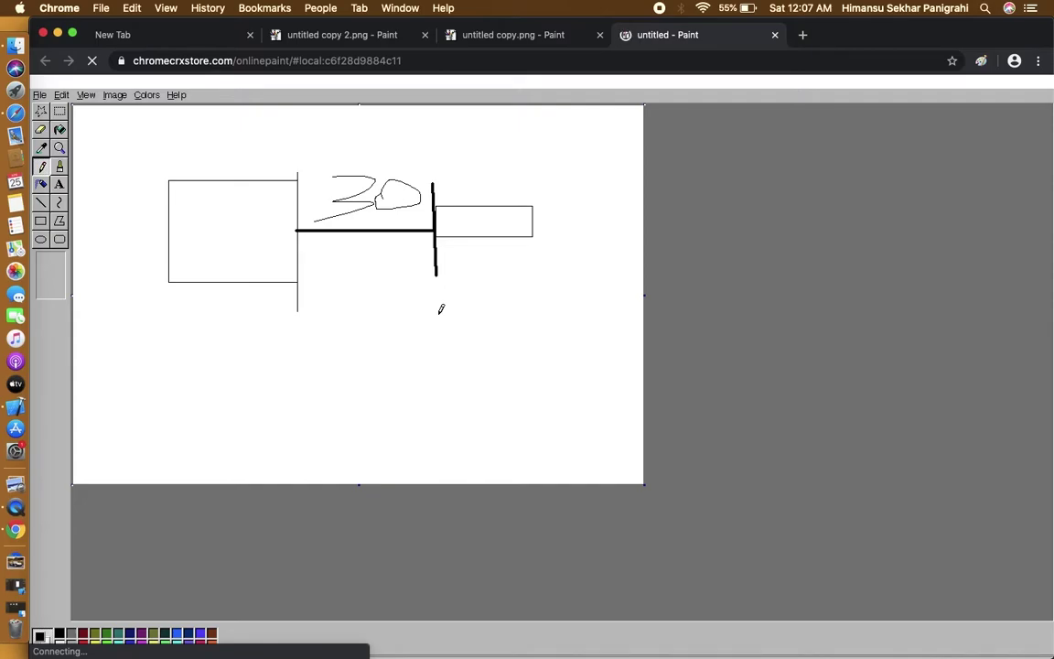
- Pencil checked vertical center lines through both rectangles and mark the distance between them as 50
drag(232, 128, 235, 314)
drag(486, 113, 486, 300)
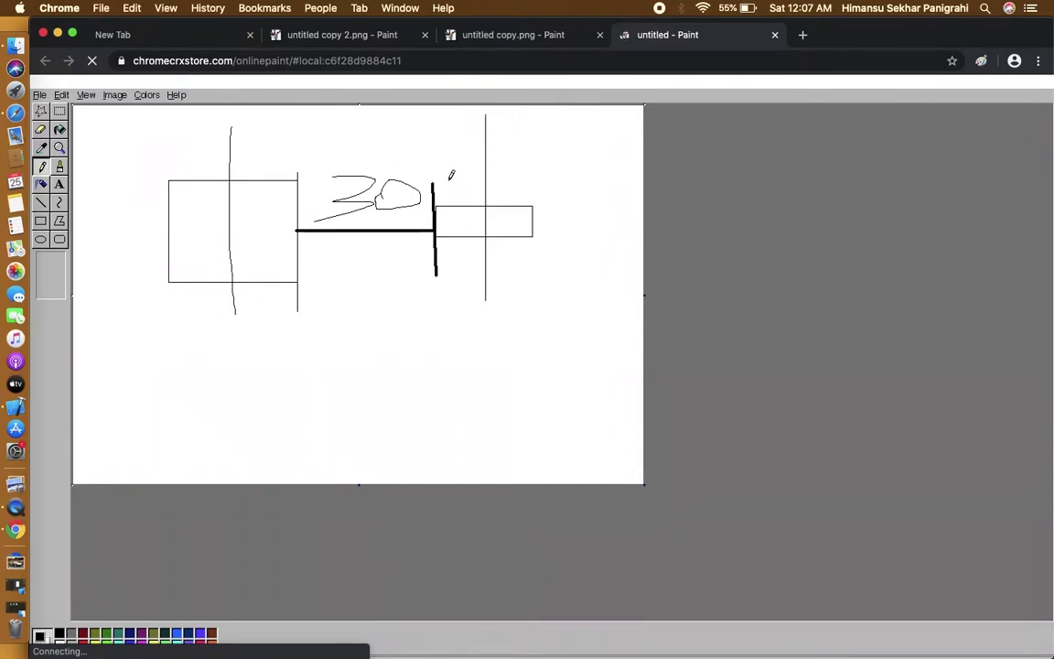
drag(473, 127, 510, 139)
mouse_move(203, 125)
mouse_down()
mouse_move(241, 167)
mouse_move(309, 110)
mouse_up()
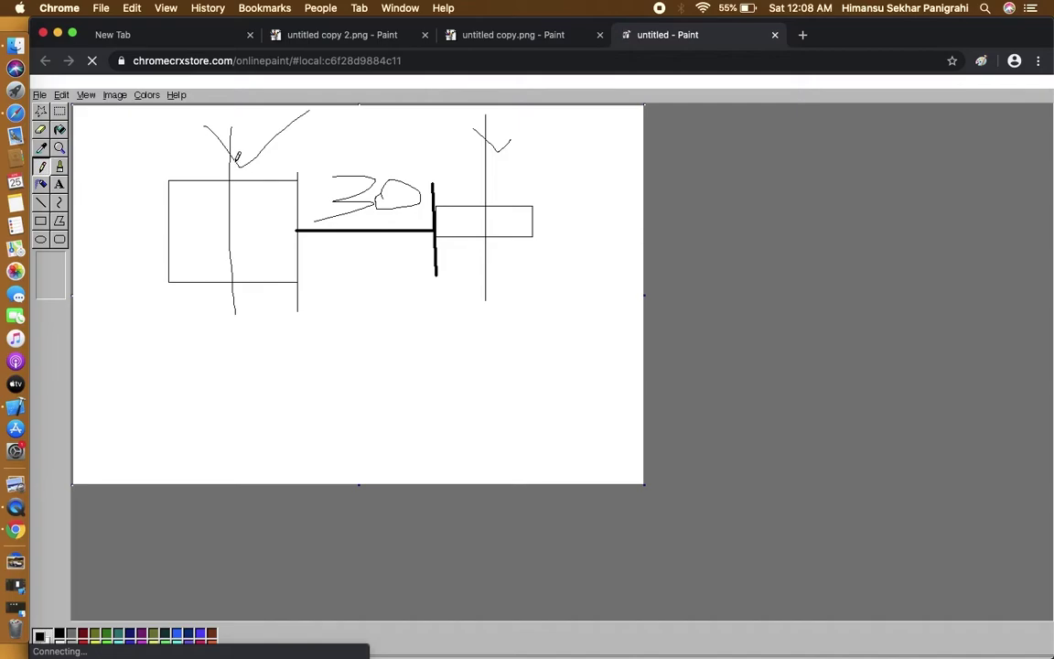
mouse_move(234, 142)
mouse_down()
mouse_move(374, 129)
mouse_move(482, 135)
mouse_up()
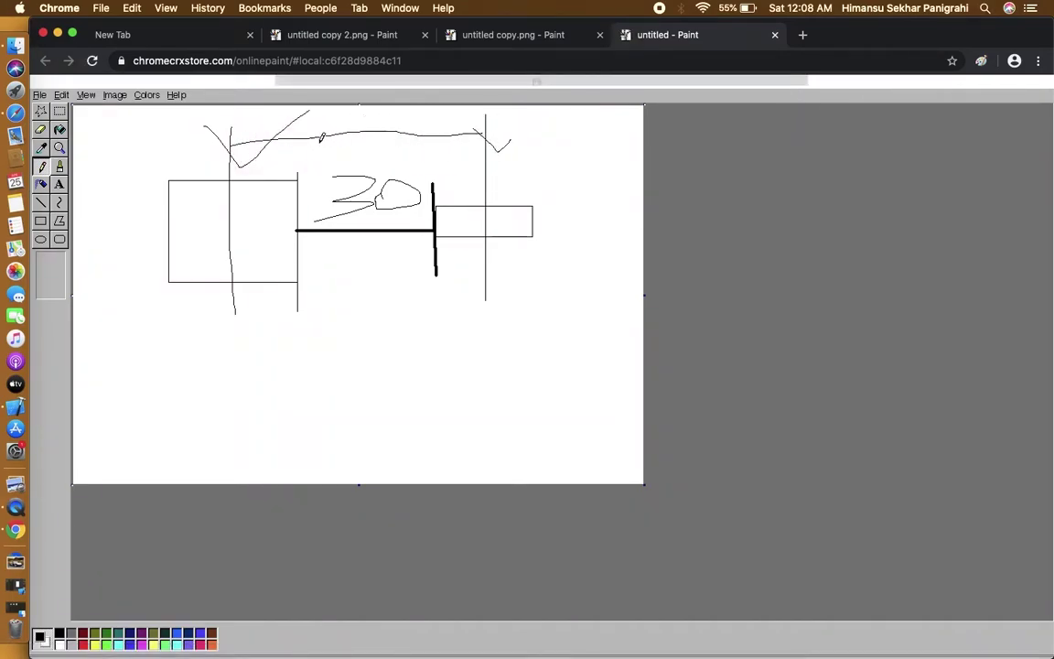
mouse_move(332, 111)
mouse_down()
mouse_move(327, 119)
mouse_move(349, 106)
mouse_move(355, 122)
mouse_move(342, 114)
mouse_up()
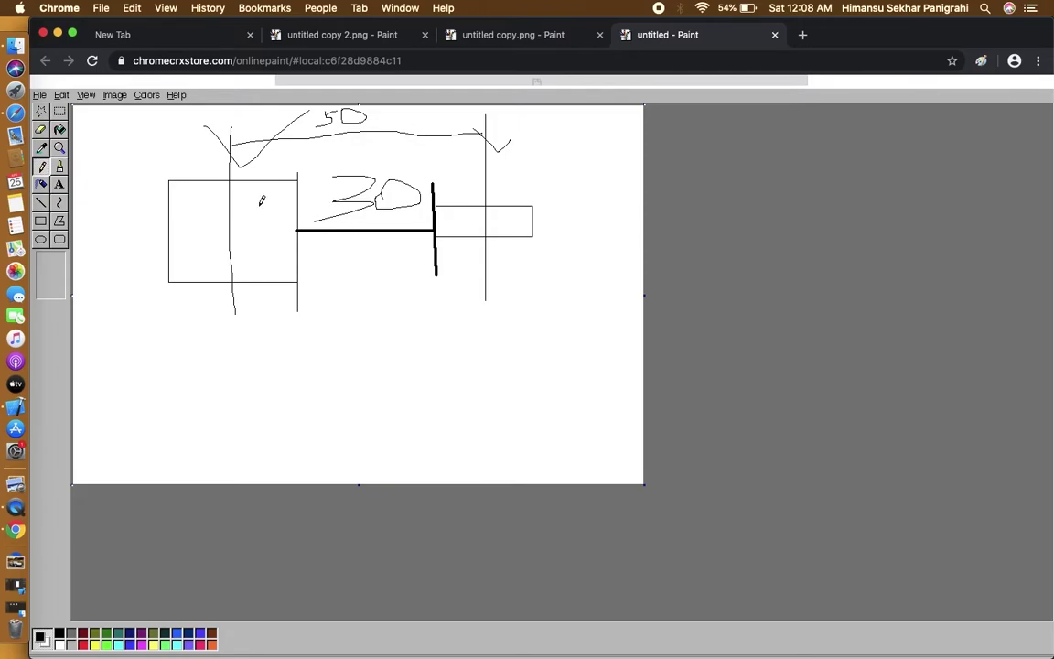
- Select the whole drawing and clear it from the canvas
click(62, 95)
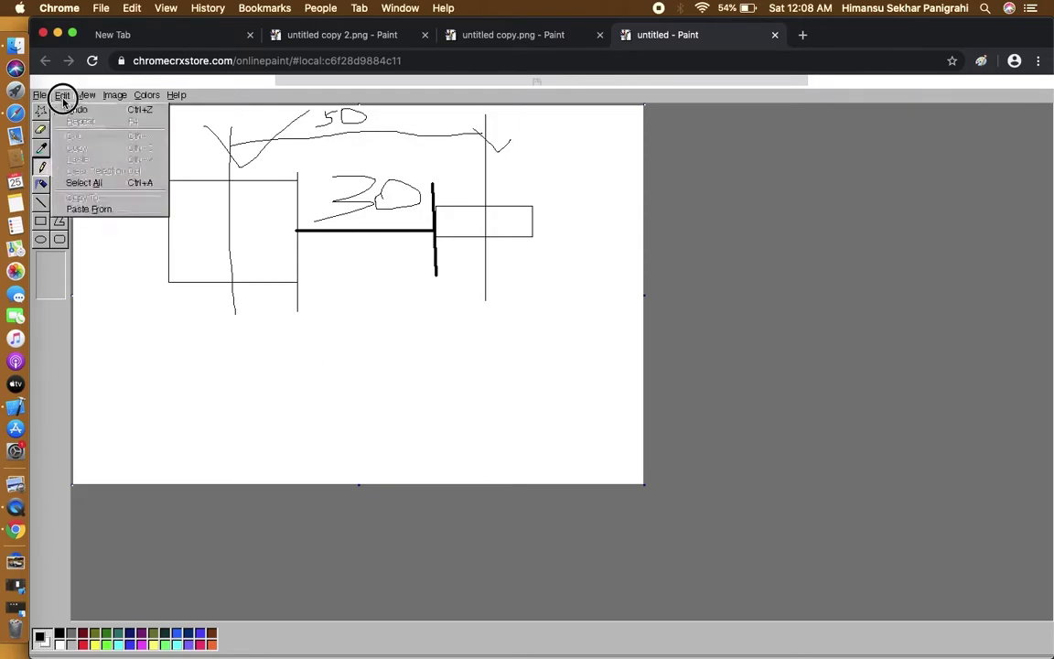
click(103, 187)
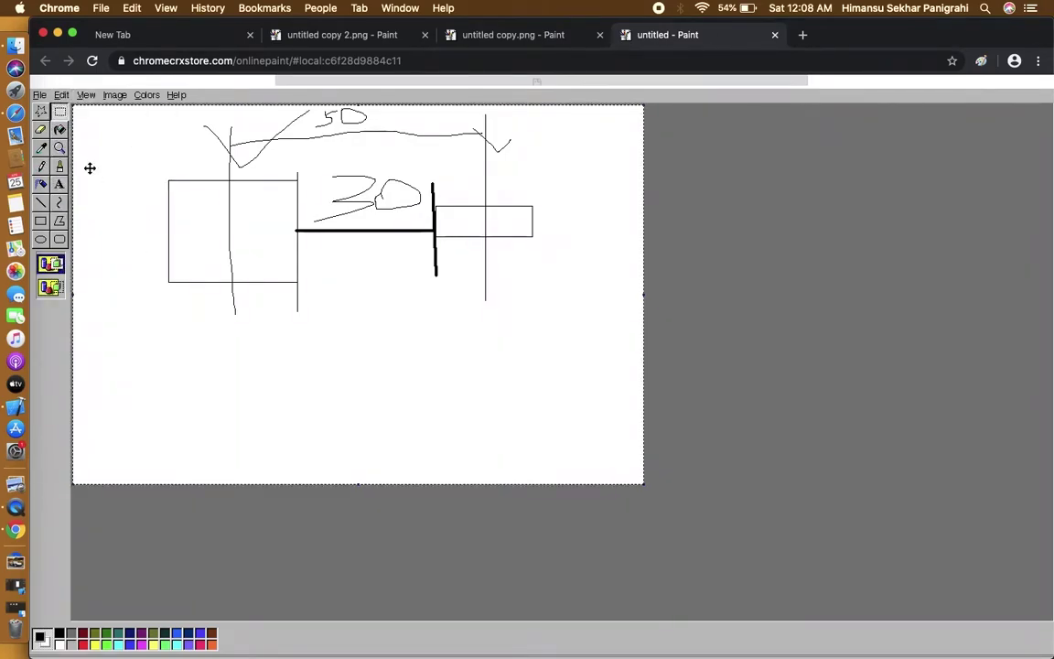
click(61, 95)
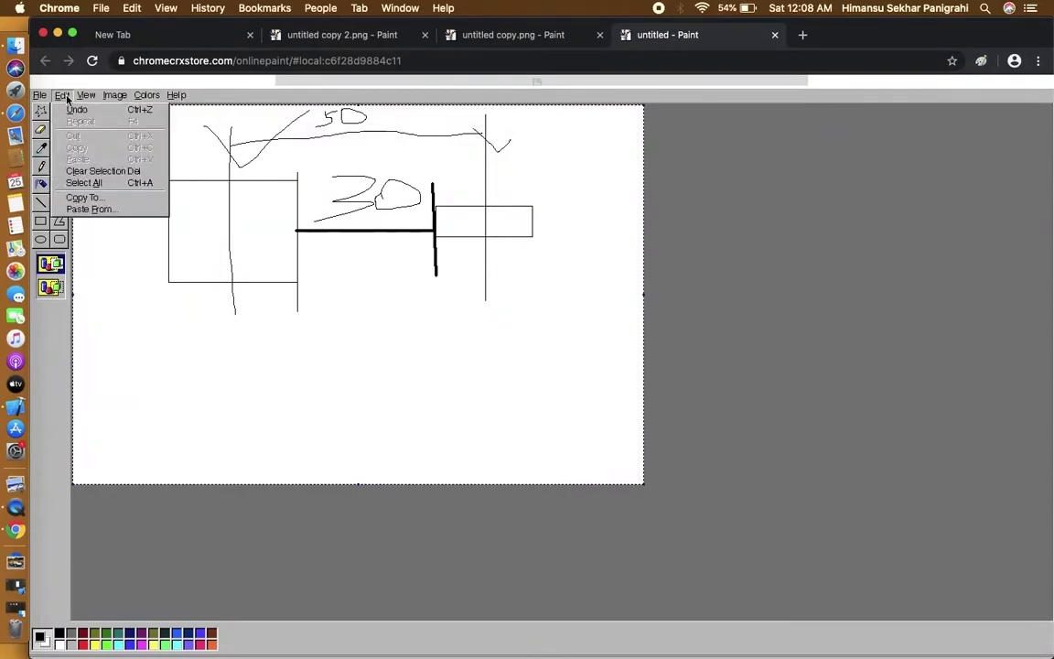
click(92, 171)
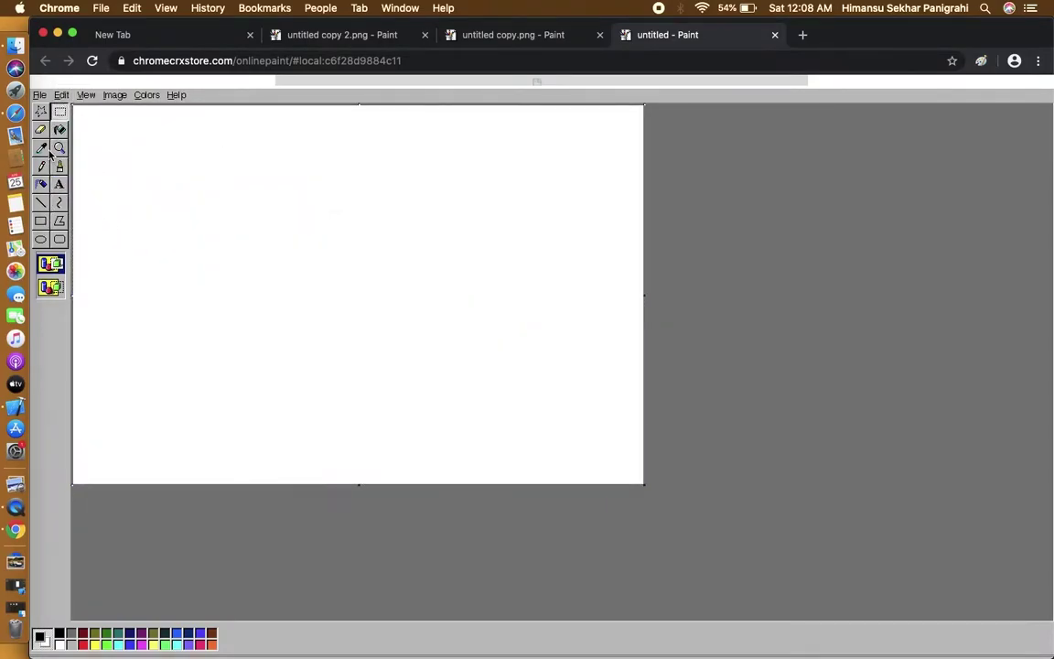
- Draw a large thick-outlined rectangle and a smaller, flatter one to its right on the cleared canvas
click(41, 221)
drag(184, 182, 327, 284)
drag(456, 220, 583, 254)
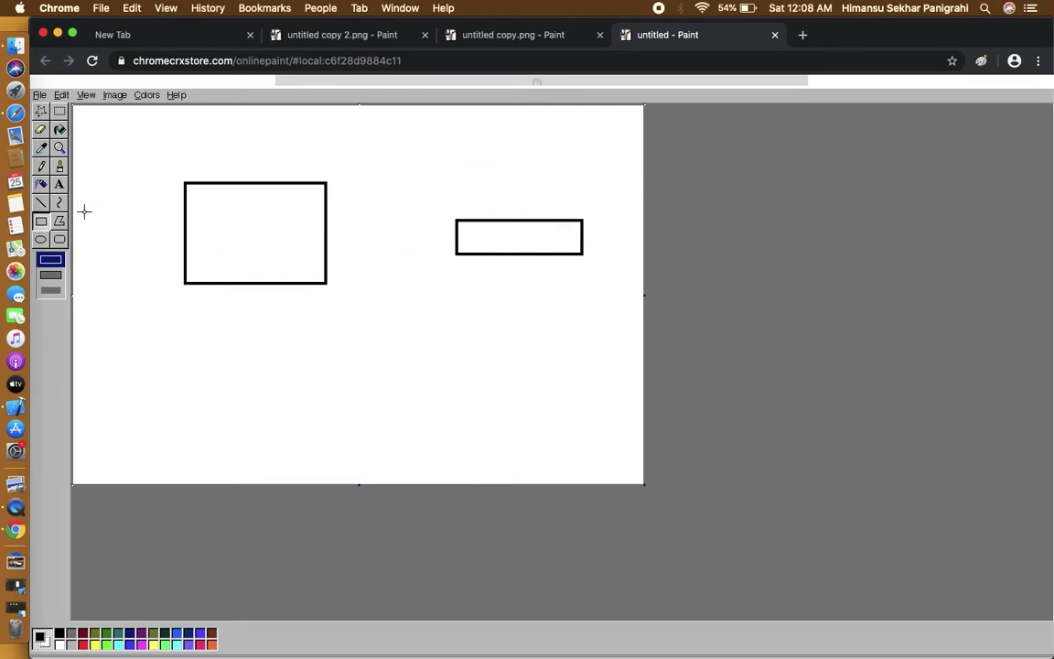
- Handwrite obj 1 inside the small rectangle with the Pencil
click(40, 165)
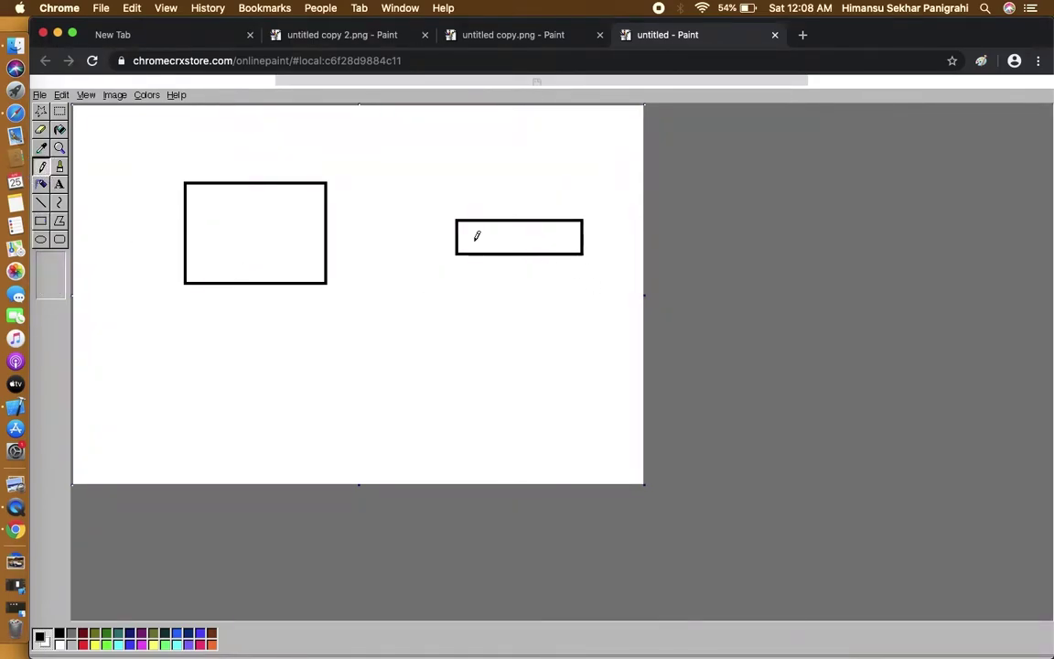
click(478, 227)
mouse_move(479, 228)
mouse_down()
mouse_move(495, 247)
mouse_move(528, 248)
mouse_up()
- Add the text label "obj 2" inside the large rectangle and close the font settings
click(60, 184)
drag(203, 221, 288, 262)
text(obj 2)
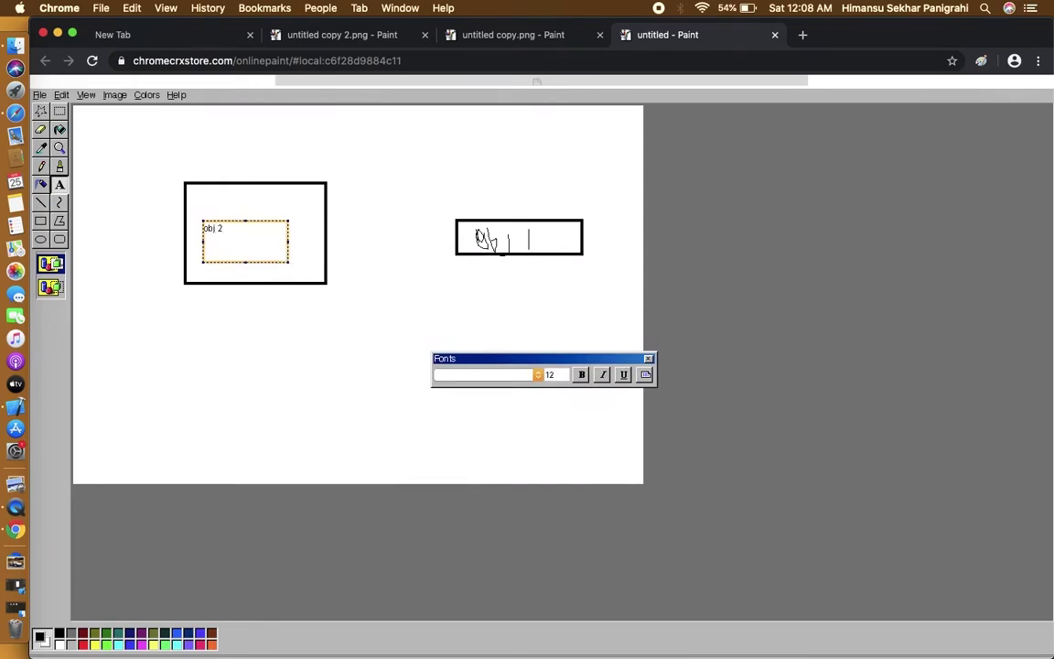
click(284, 297)
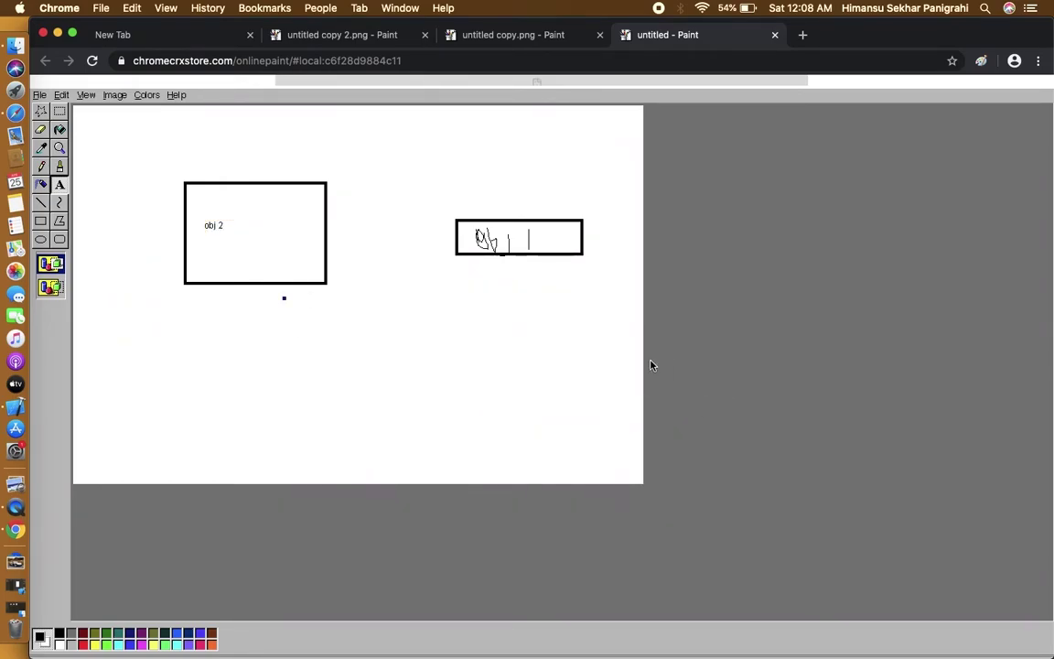
click(369, 351)
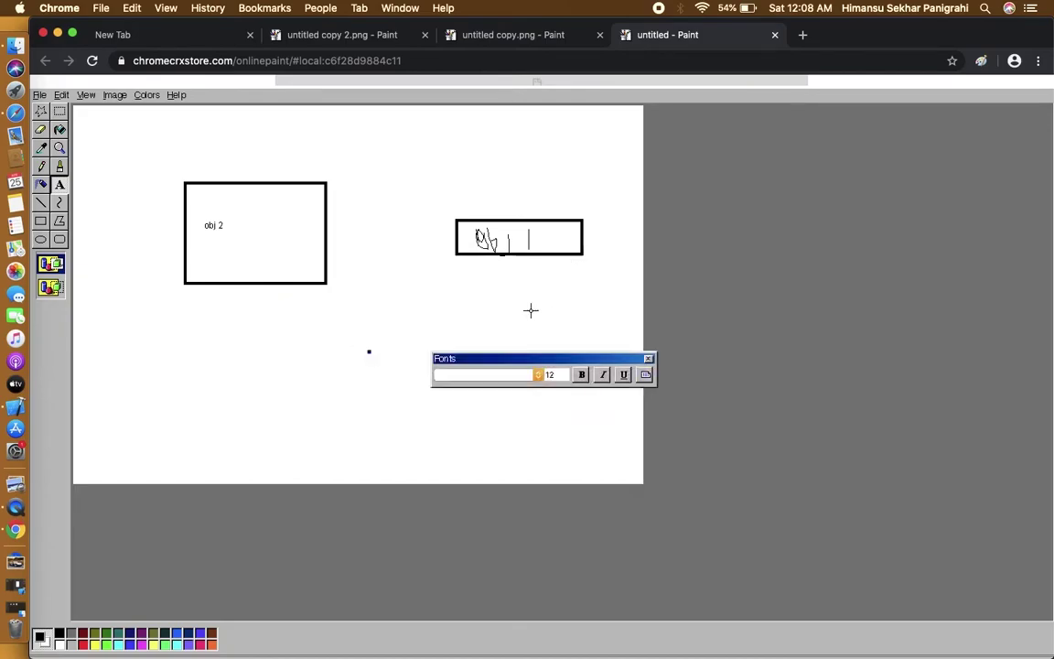
click(649, 361)
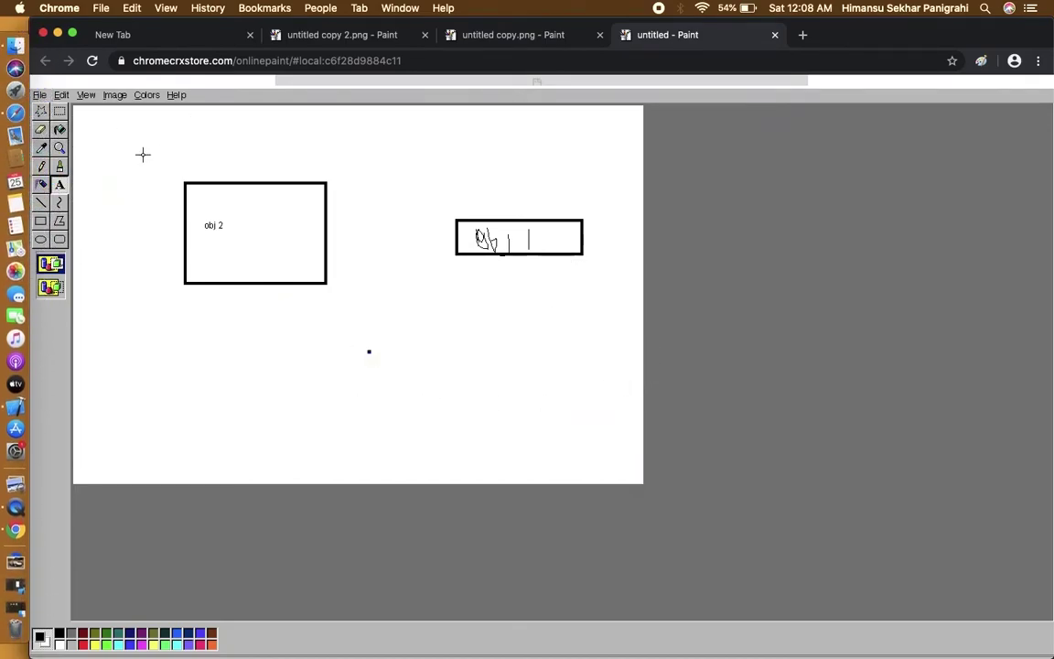
- Draw thick red vertical lines along the facing edges of obj 2 and obj 1, a horizontal connector between them, and a short tick above obj 1
click(41, 202)
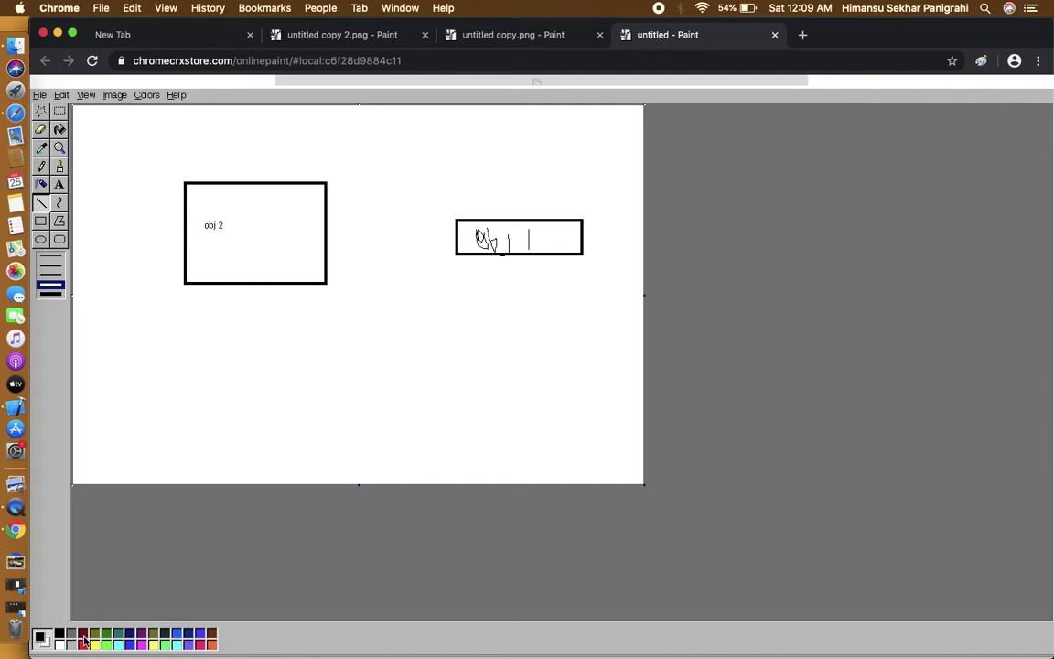
drag(457, 199, 457, 284)
drag(320, 158, 320, 331)
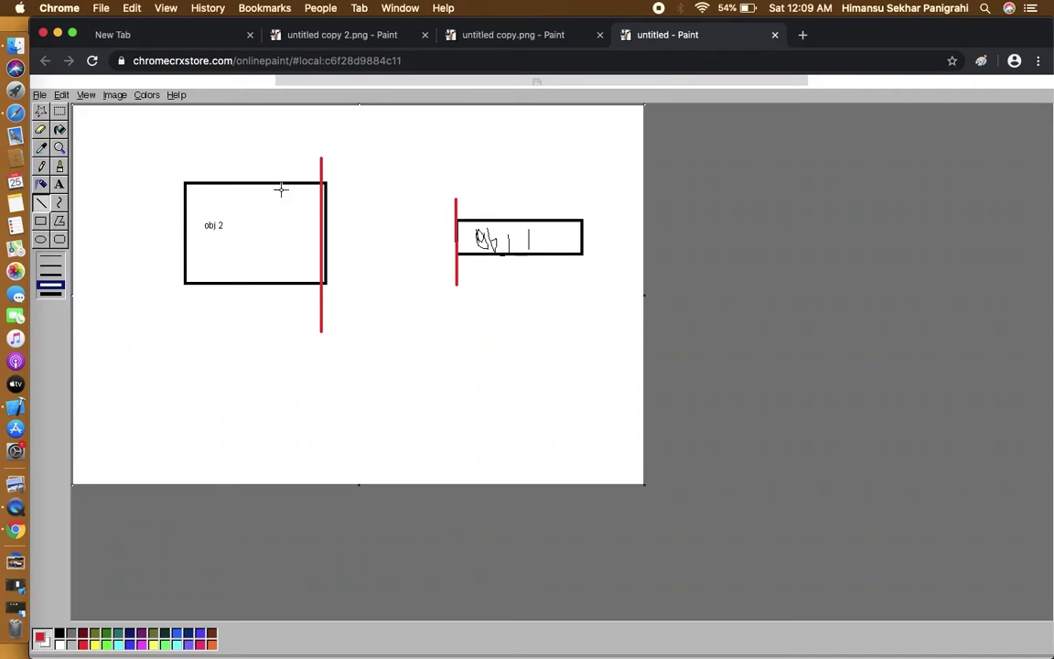
drag(321, 241, 455, 240)
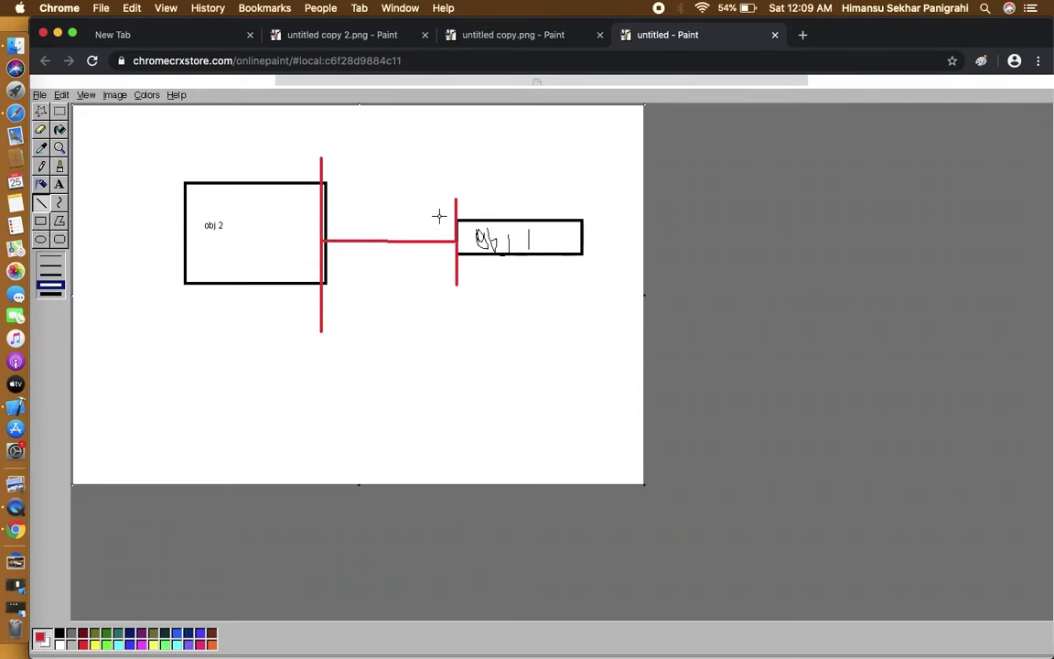
mouse_move(444, 200)
mouse_down()
mouse_move(484, 200)
mouse_move(461, 200)
mouse_up()
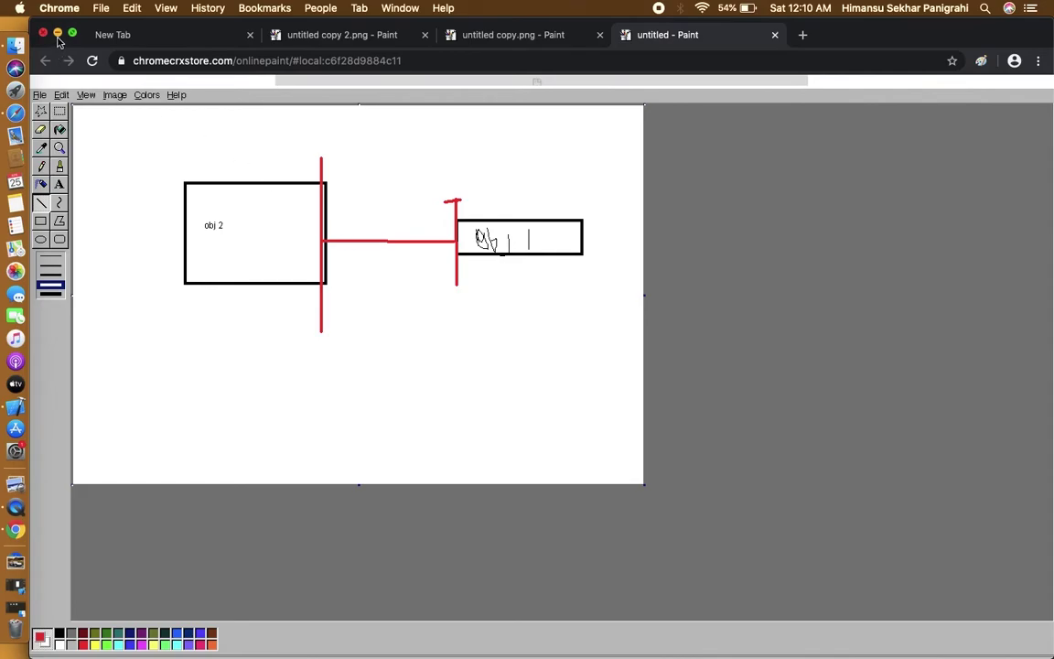
- Select the entire two-object diagram and clear it from the canvas
click(62, 95)
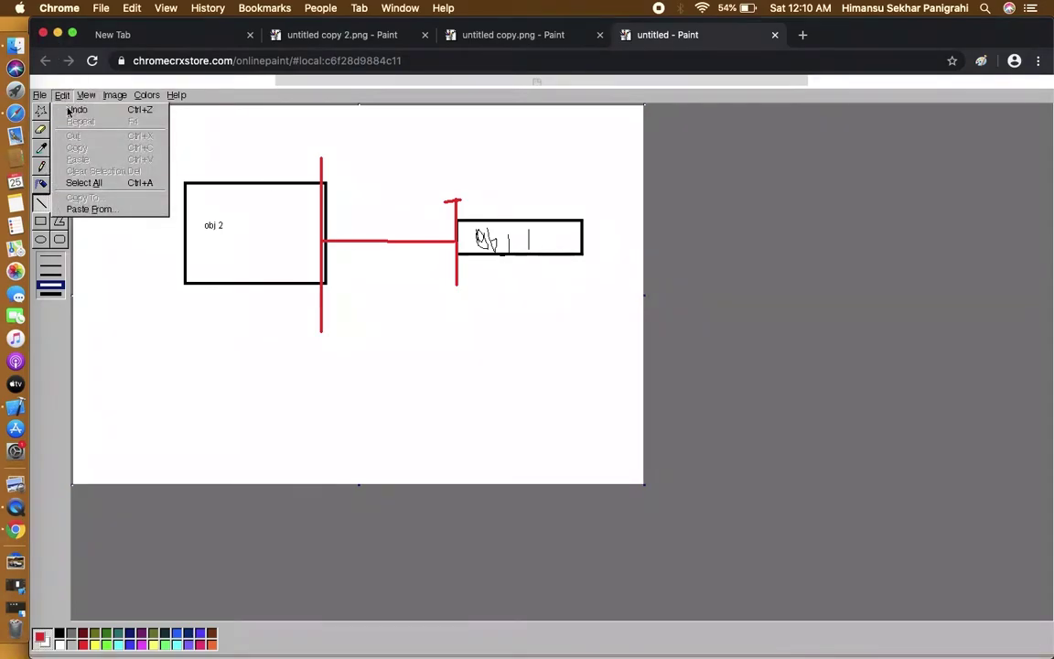
click(95, 183)
click(61, 94)
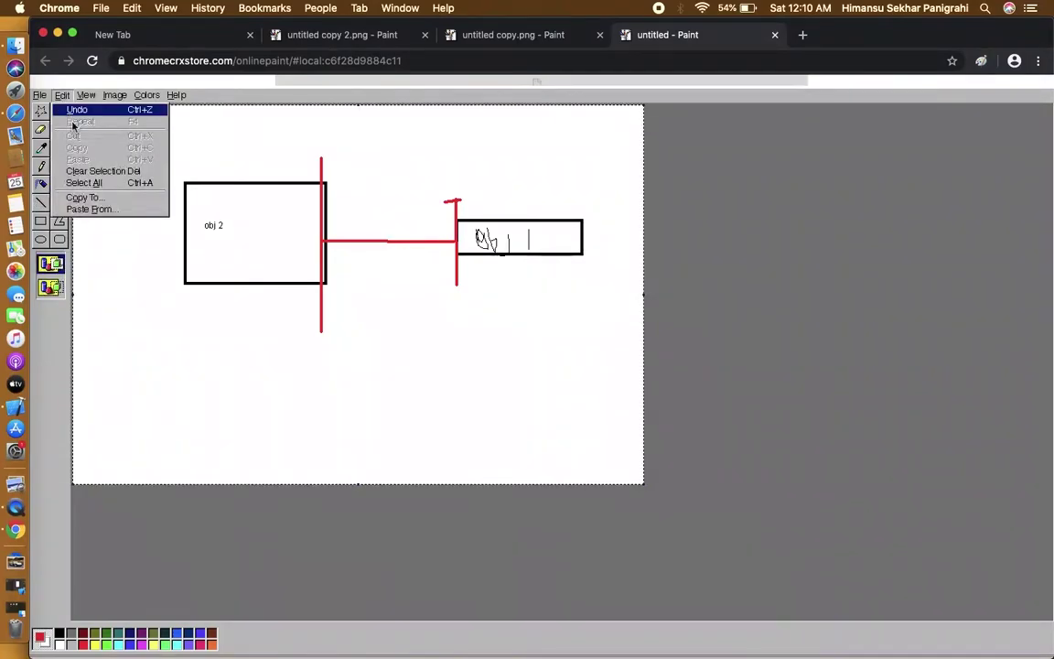
click(90, 172)
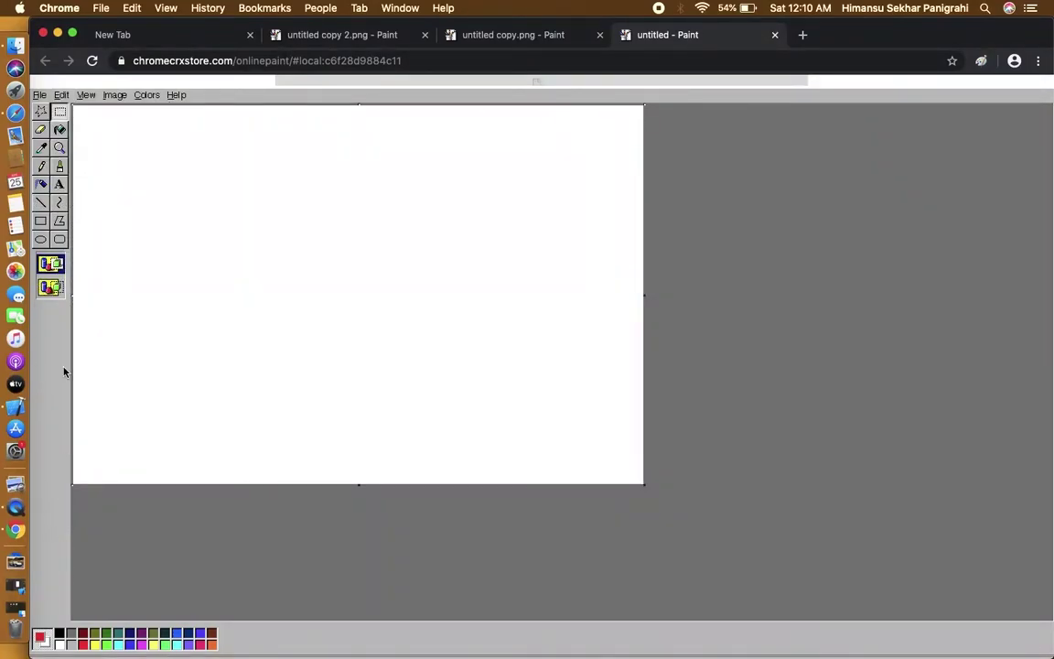
- Draw a tall red rectangle in the middle of the canvas and a thin red bar of matching width just above it
click(40, 220)
drag(221, 149, 387, 447)
click(43, 222)
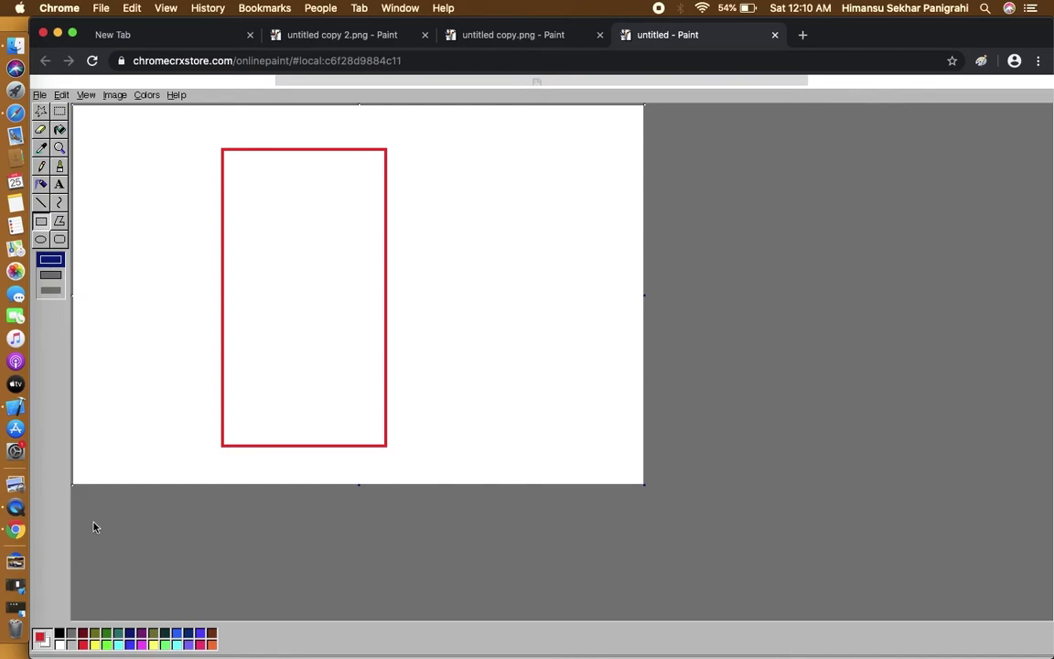
mouse_move(221, 127)
mouse_down()
mouse_move(299, 146)
mouse_move(385, 144)
mouse_up()
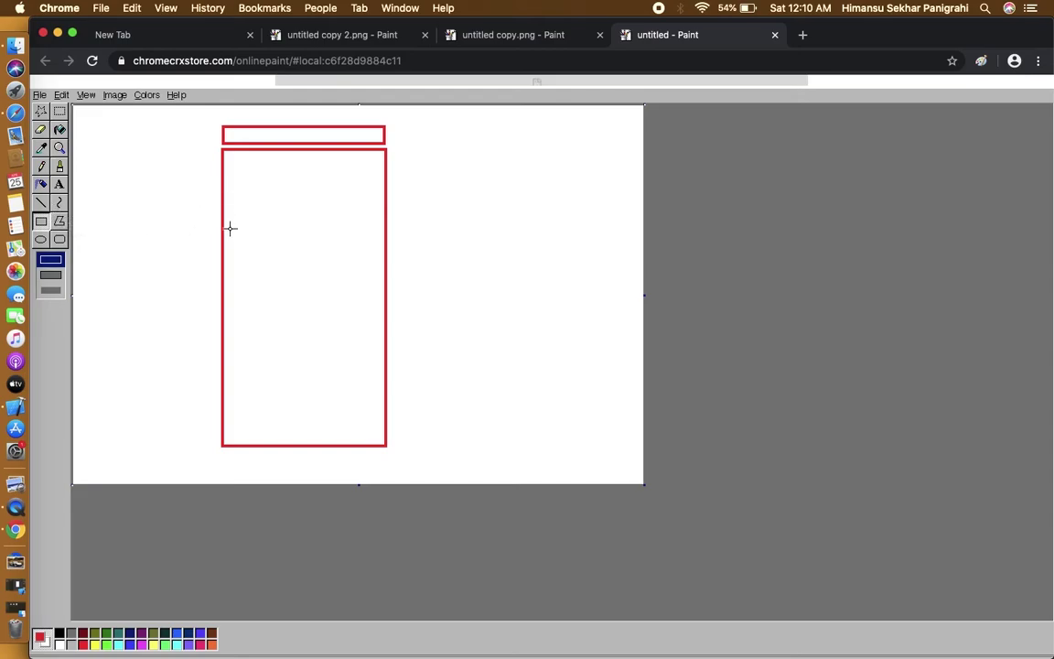
- Scribble over the inside of the tall rectangle with a yellow brush and draw a yellow rectangle just within its border
click(94, 644)
click(59, 165)
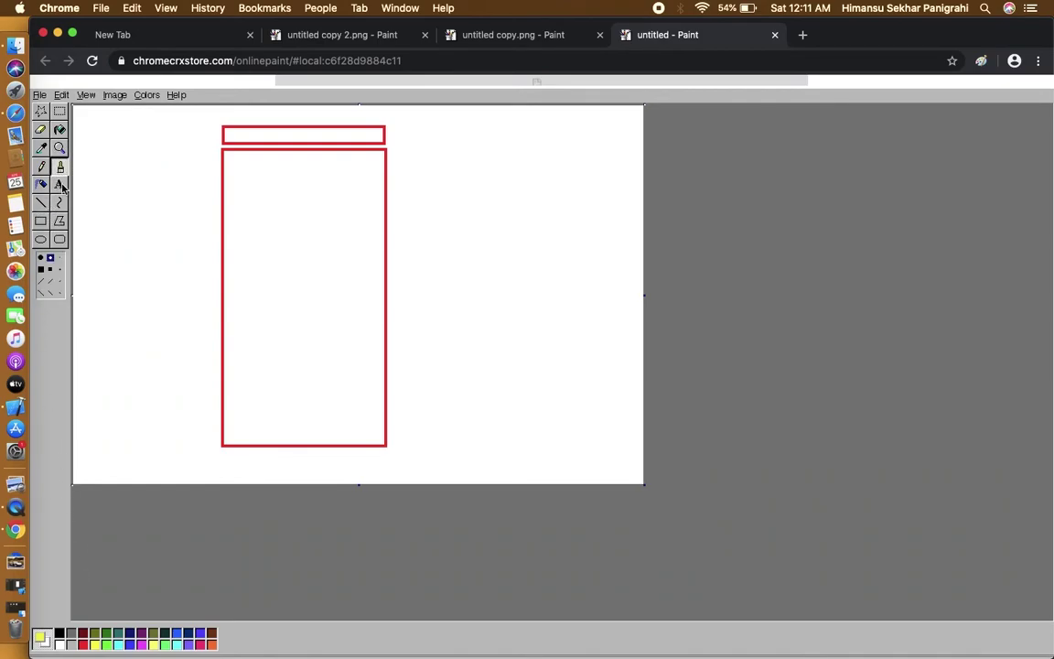
mouse_move(234, 216)
mouse_down()
mouse_move(271, 188)
mouse_move(293, 285)
mouse_move(318, 329)
mouse_up()
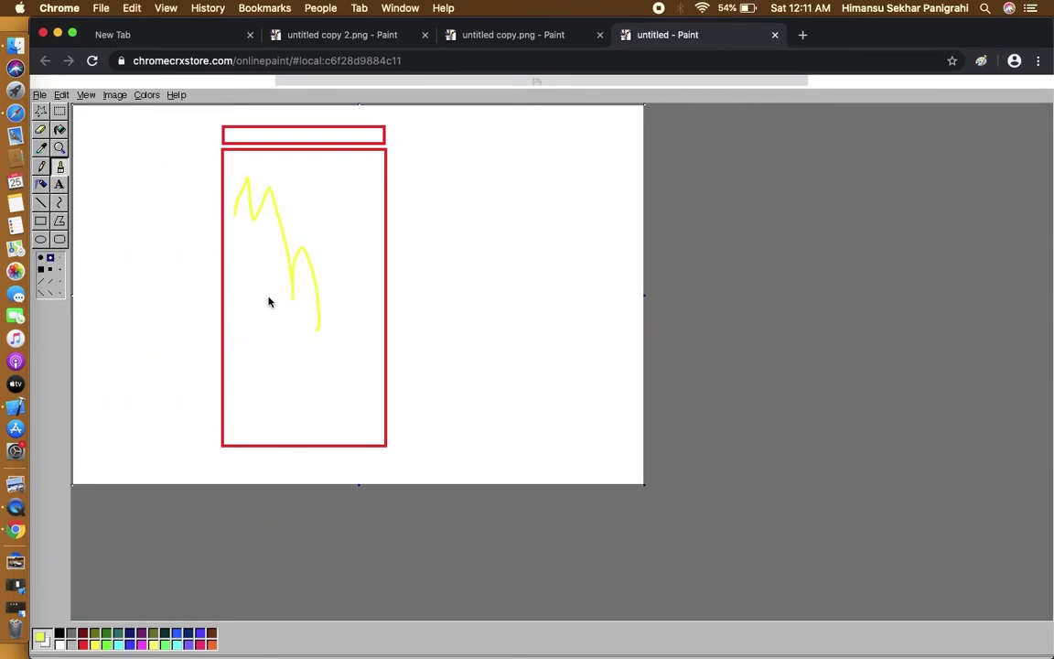
mouse_move(224, 423)
mouse_down()
mouse_move(331, 294)
mouse_move(370, 210)
mouse_up()
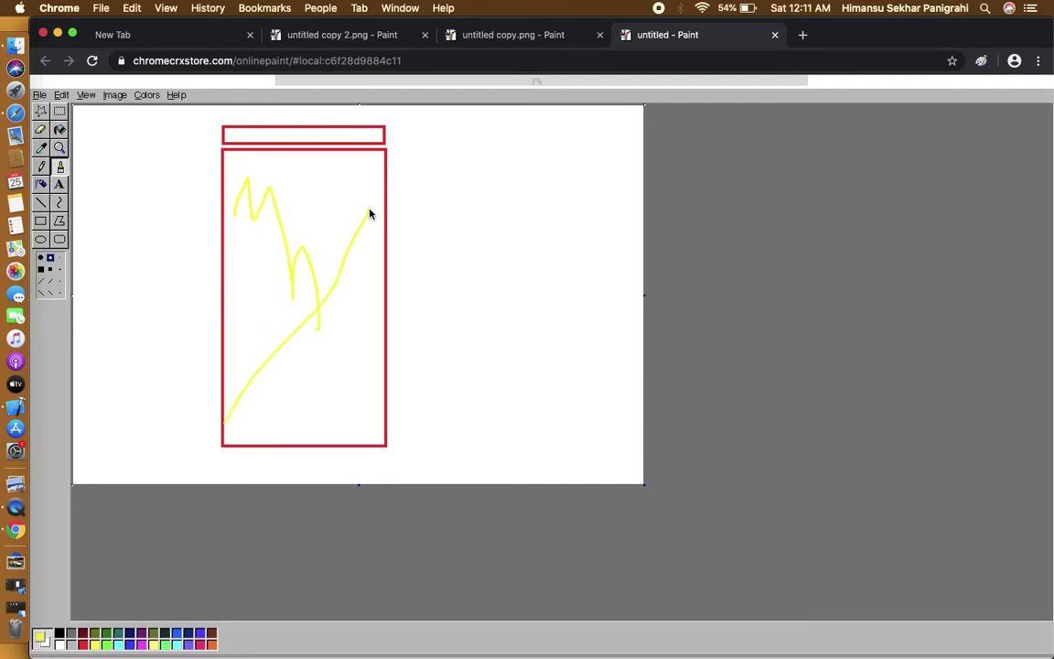
mouse_move(241, 203)
mouse_down()
mouse_move(347, 182)
mouse_move(264, 263)
mouse_move(309, 295)
mouse_move(333, 395)
mouse_move(312, 373)
mouse_move(255, 373)
mouse_move(348, 308)
mouse_move(235, 156)
mouse_move(251, 239)
mouse_move(411, 208)
mouse_move(349, 286)
mouse_move(357, 395)
mouse_move(342, 432)
mouse_move(250, 408)
mouse_move(234, 237)
mouse_move(253, 171)
mouse_move(347, 159)
mouse_move(373, 280)
mouse_move(353, 446)
mouse_move(248, 396)
mouse_up()
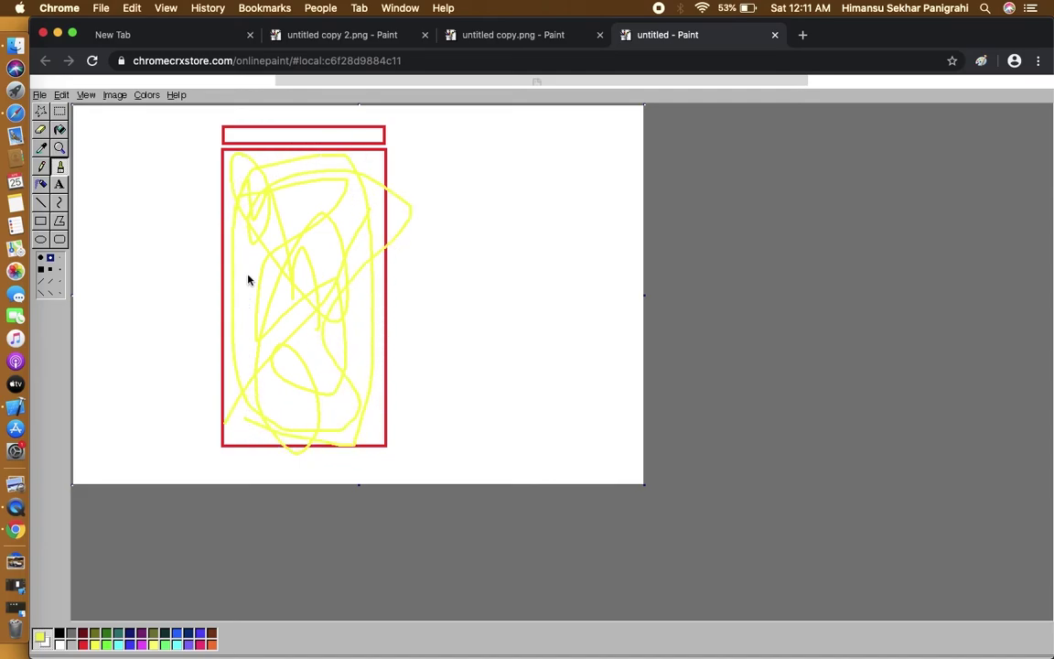
click(40, 221)
mouse_move(228, 154)
mouse_down()
mouse_move(381, 424)
mouse_move(382, 446)
mouse_up()
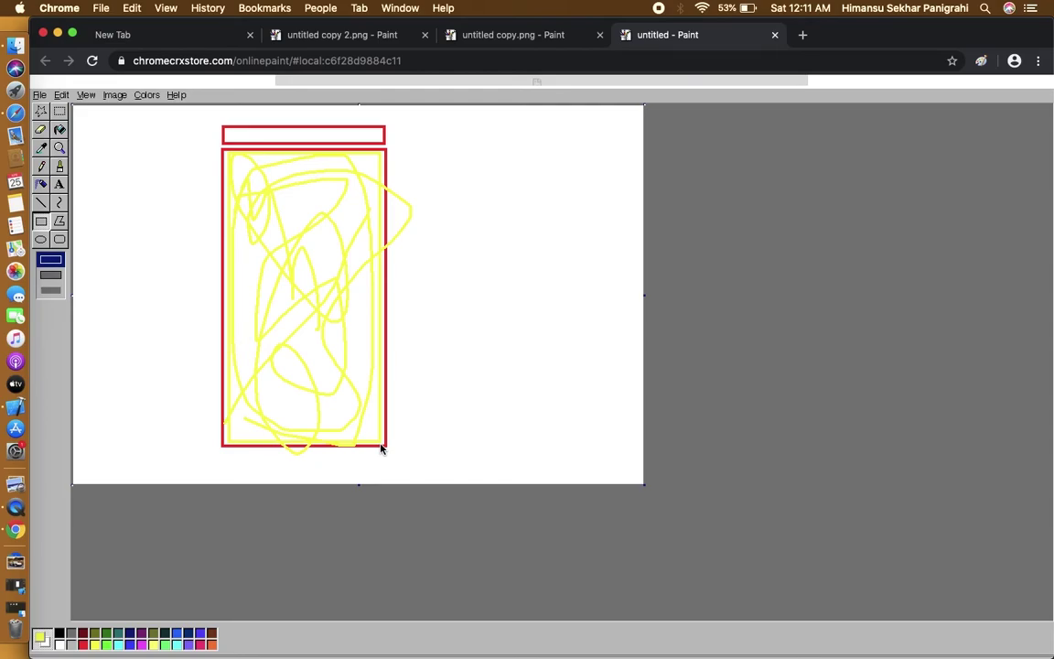
- Minimize the browser window and switch to Xcode with the autoLayoutYoutube storyboard
click(57, 34)
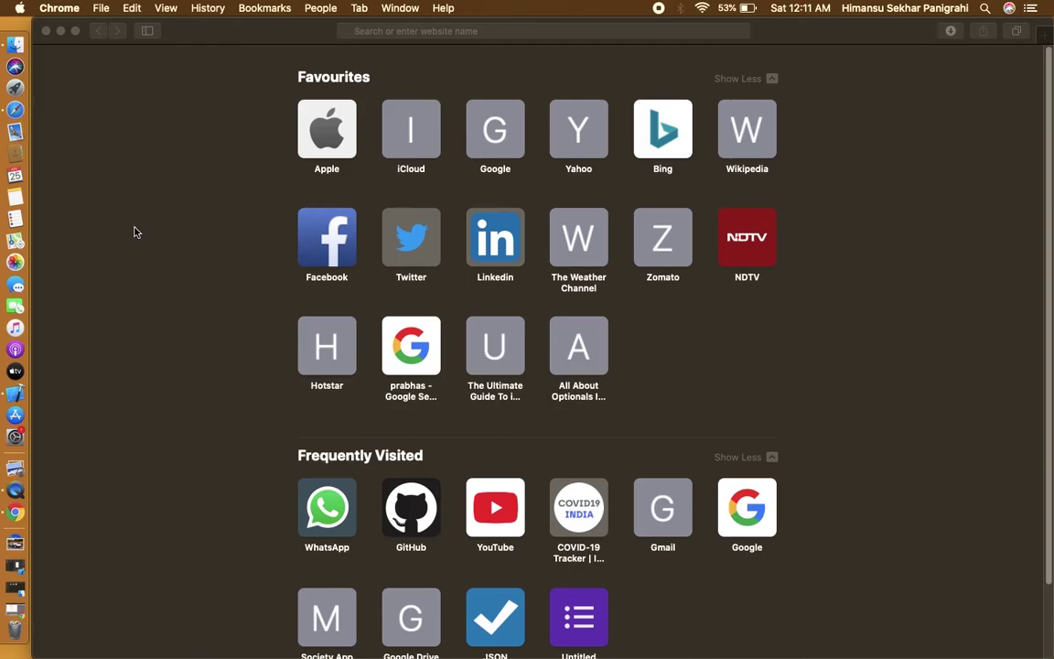
key(super+space)
text(xcode)
key(Return)
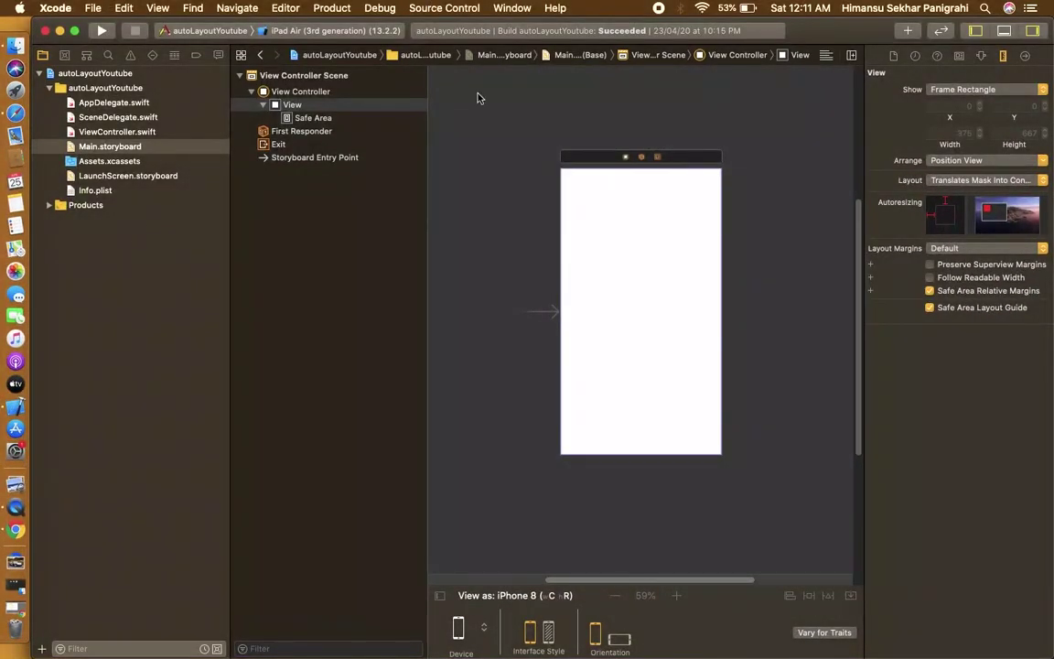
- Examine the view controller and its root View in the storyboard, closing the debug area again
click(624, 156)
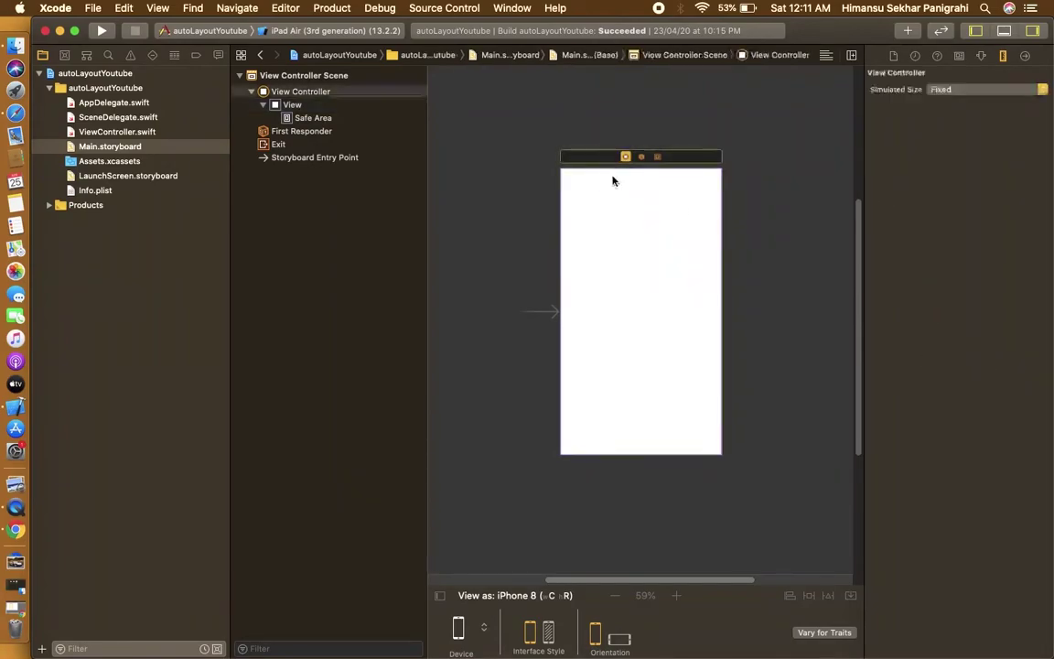
click(1004, 30)
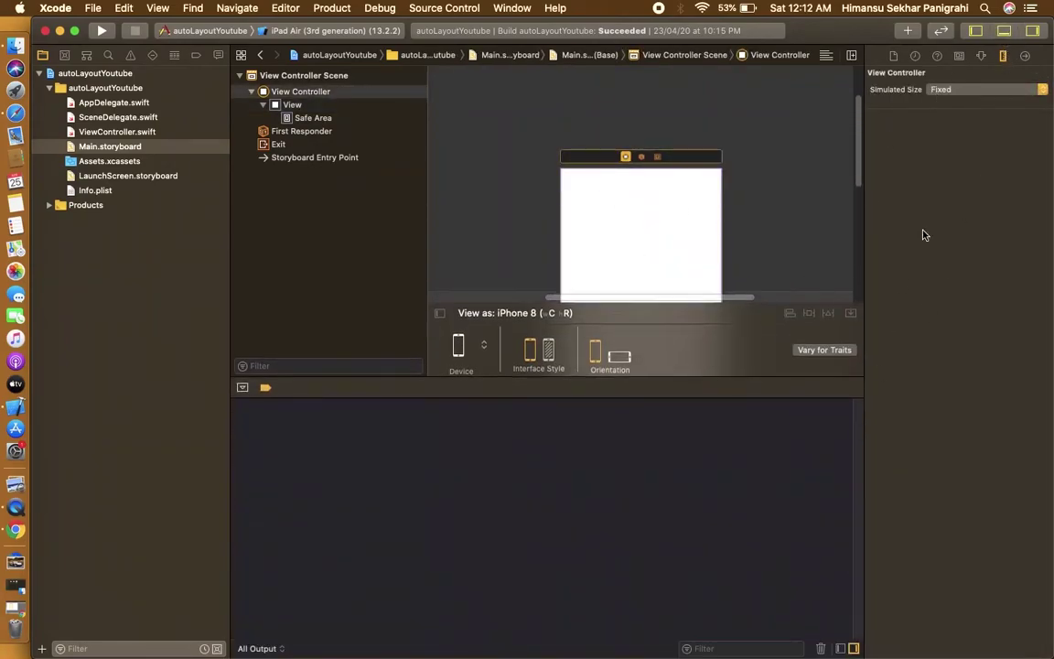
key(super+shift+y)
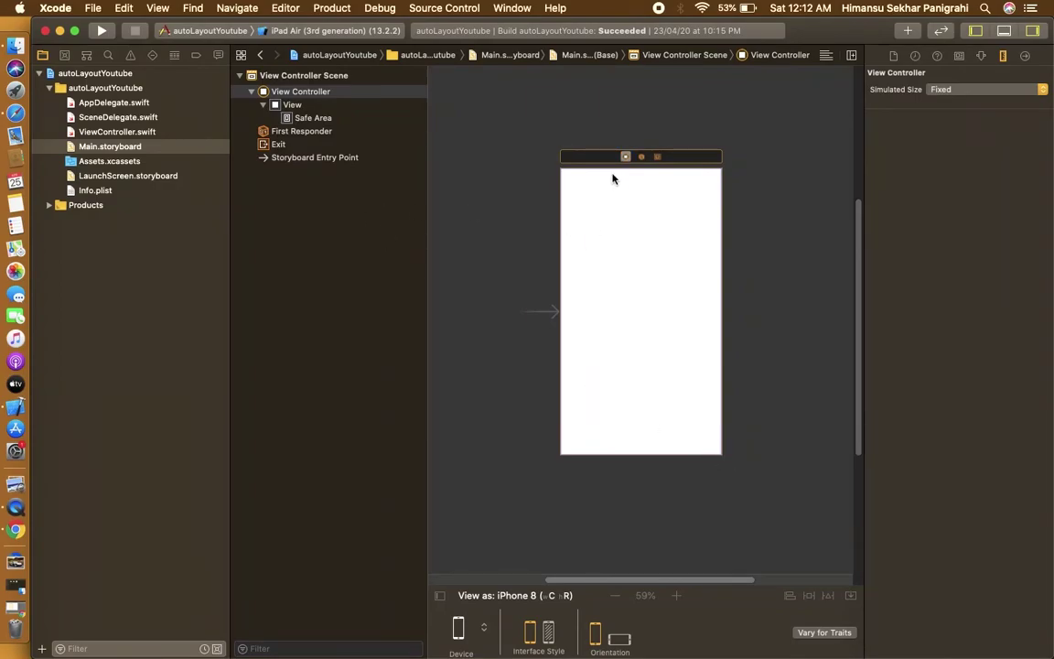
click(291, 106)
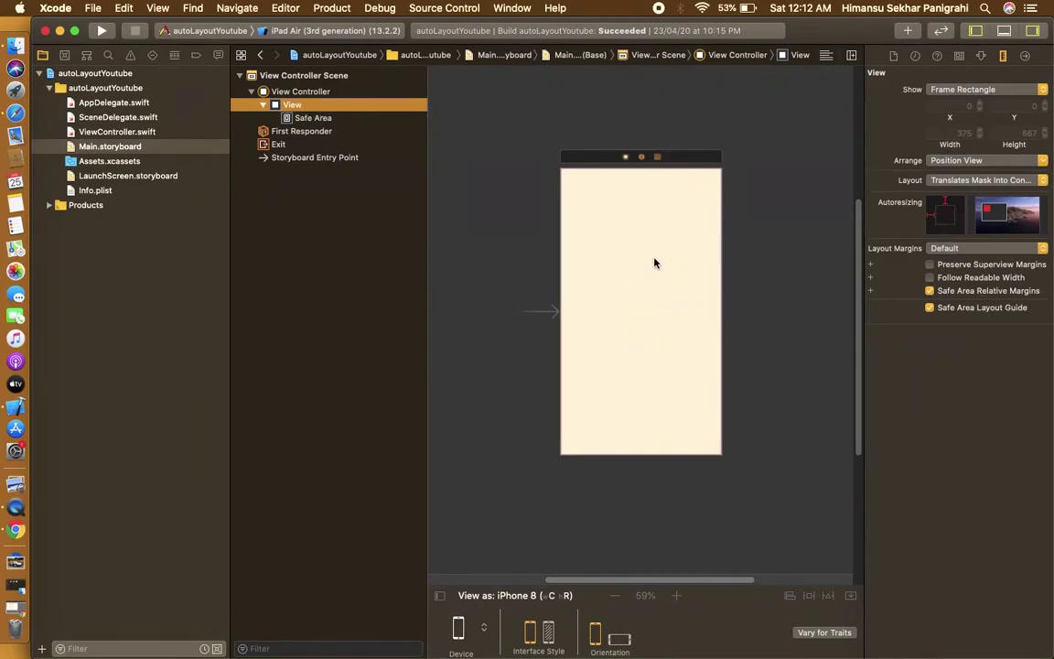
click(779, 292)
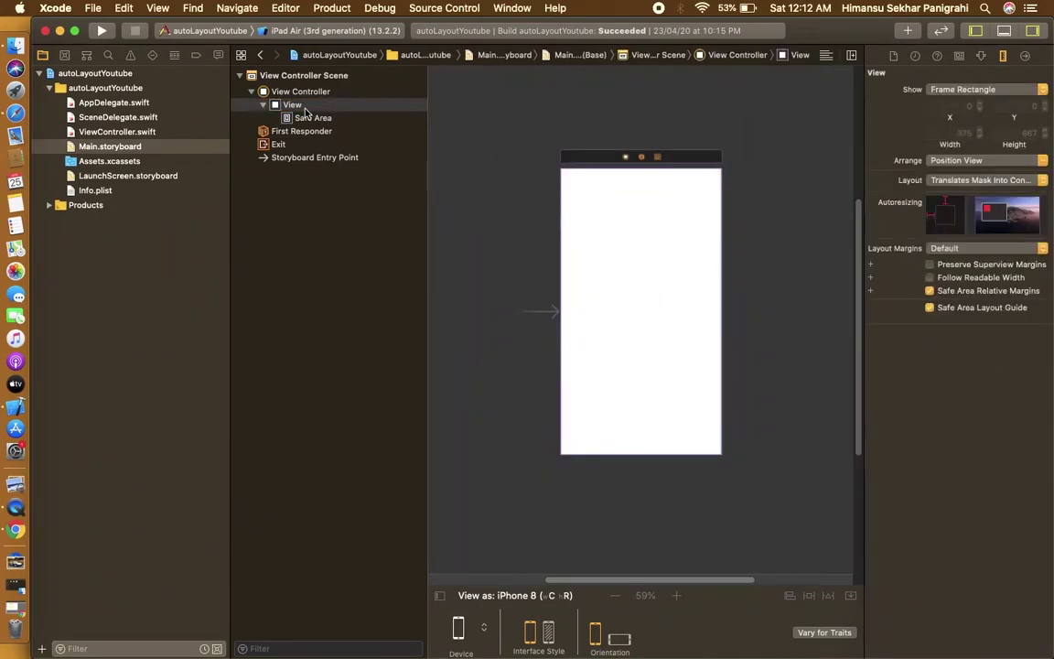
- Replace the view controller's root View by deleting it and adding a new View found by searching the object library for "uiv"
click(307, 108)
key(Delete)
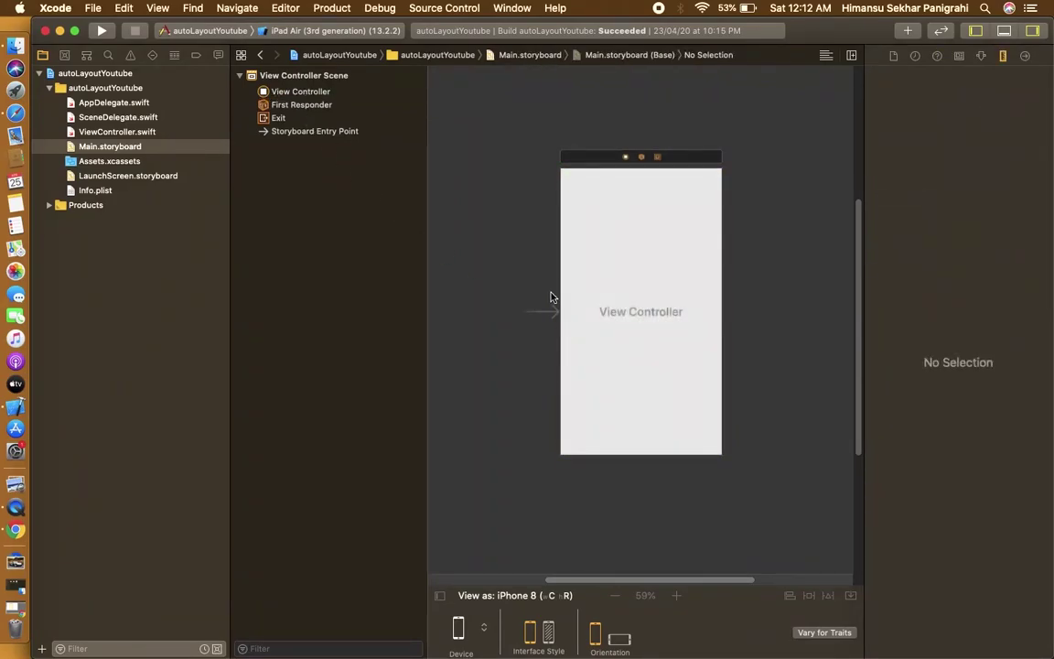
key(super+shift+l)
text(view)
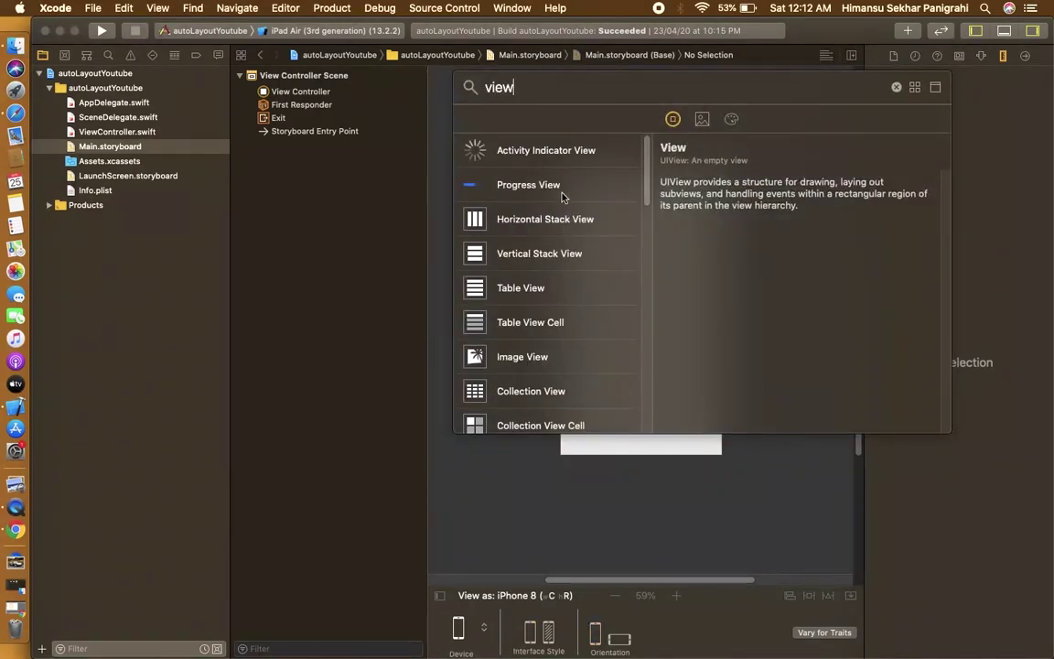
key(BackSpace)
key(BackSpace)
key(BackSpace)
key(BackSpace)
text(uiv)
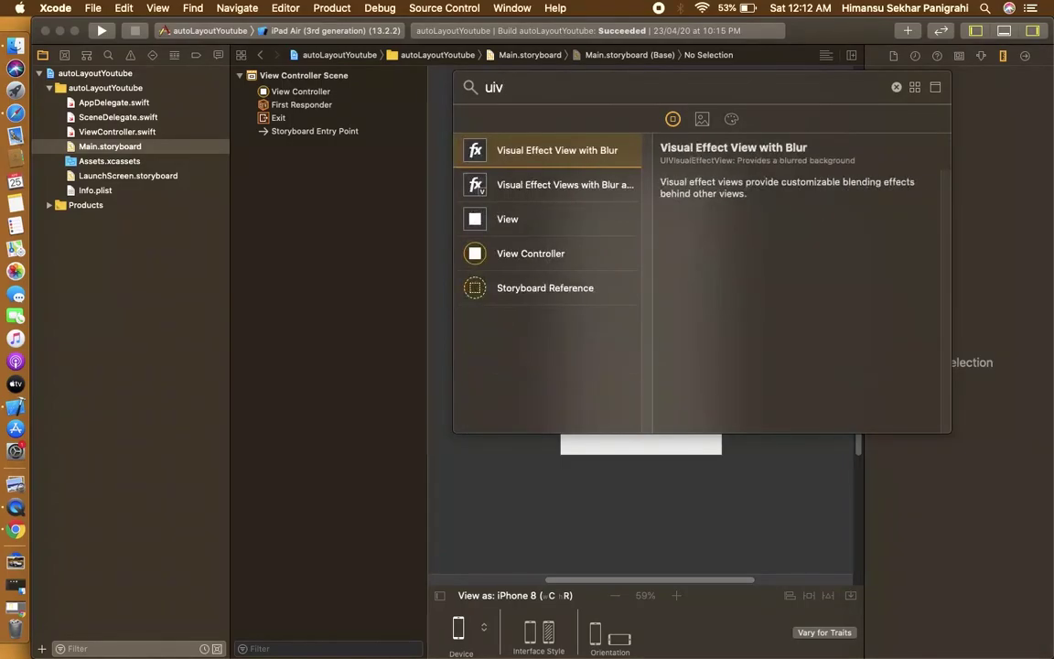
drag(502, 217, 642, 249)
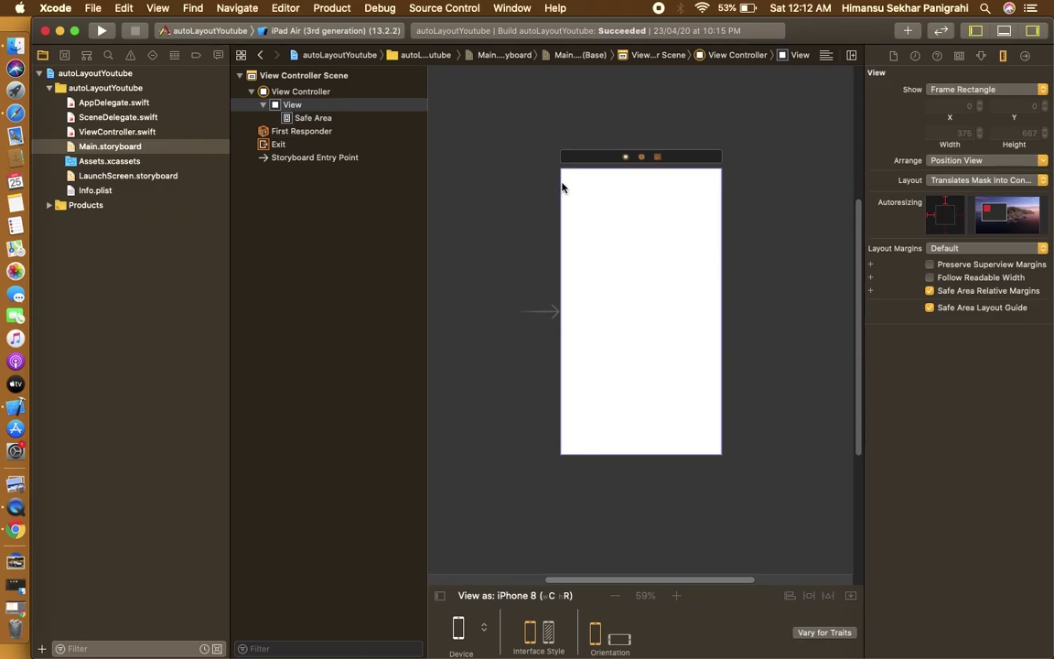
- Trace the new View's area on the canvas and look at its Add New Constraints options
drag(571, 189, 713, 195)
drag(571, 440, 694, 472)
click(810, 597)
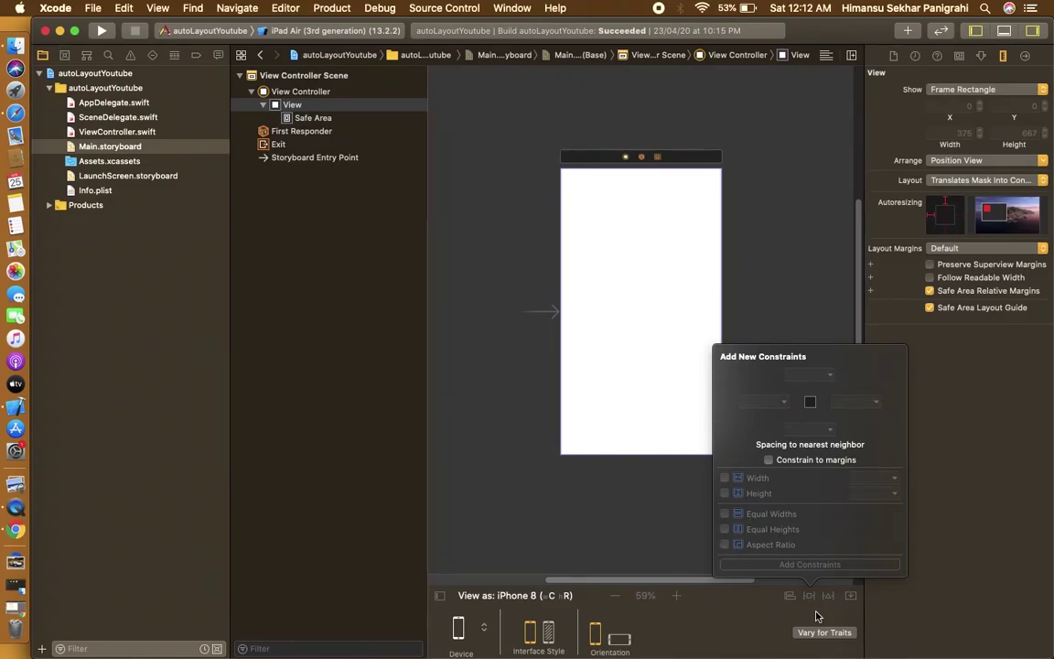
click(718, 362)
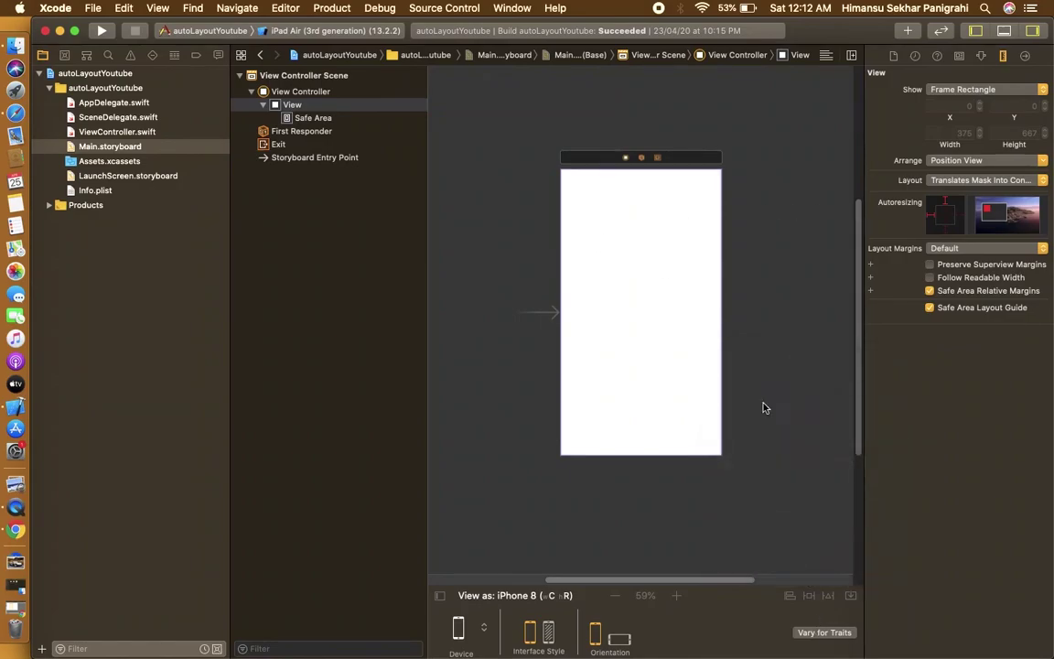
- Open the object library with the View selected, dismiss it and close the Xcode project window
click(604, 301)
key(super+shift+l)
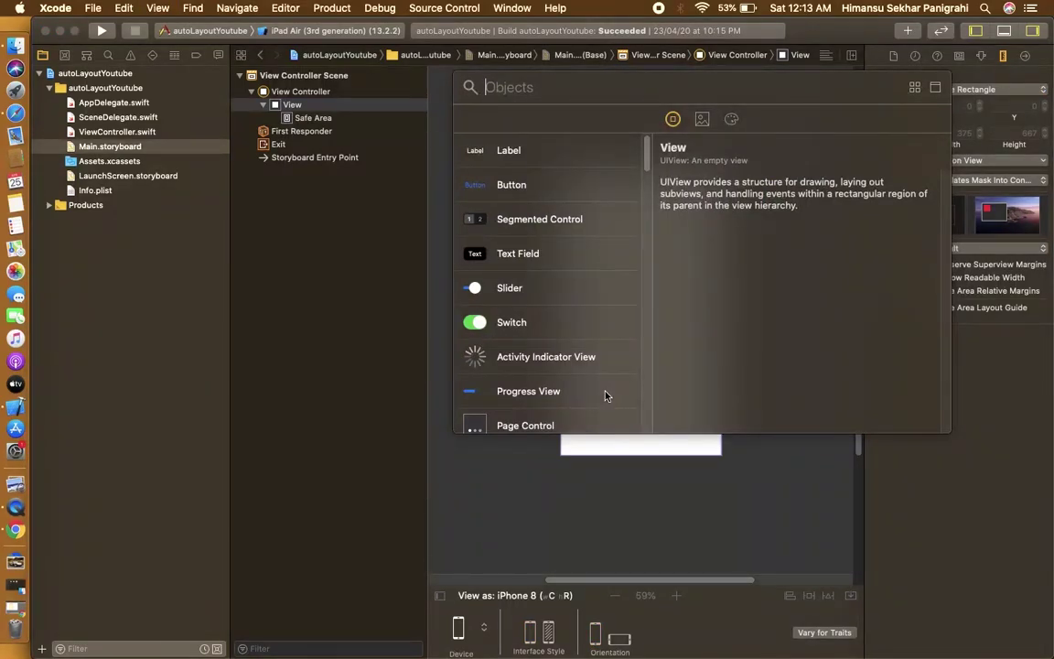
key(Escape)
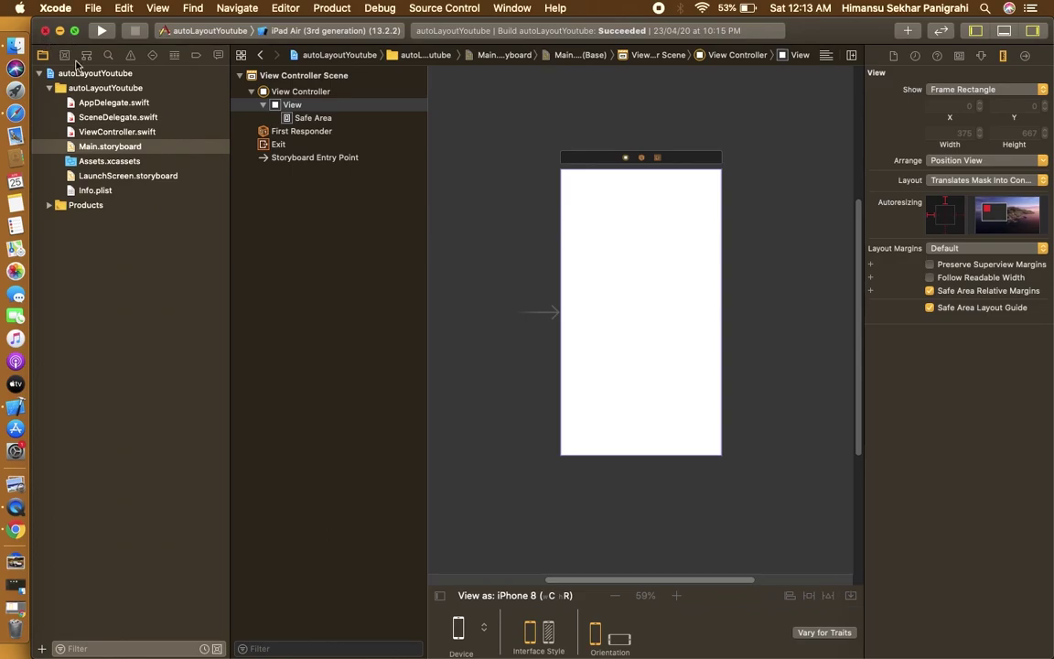
click(45, 30)
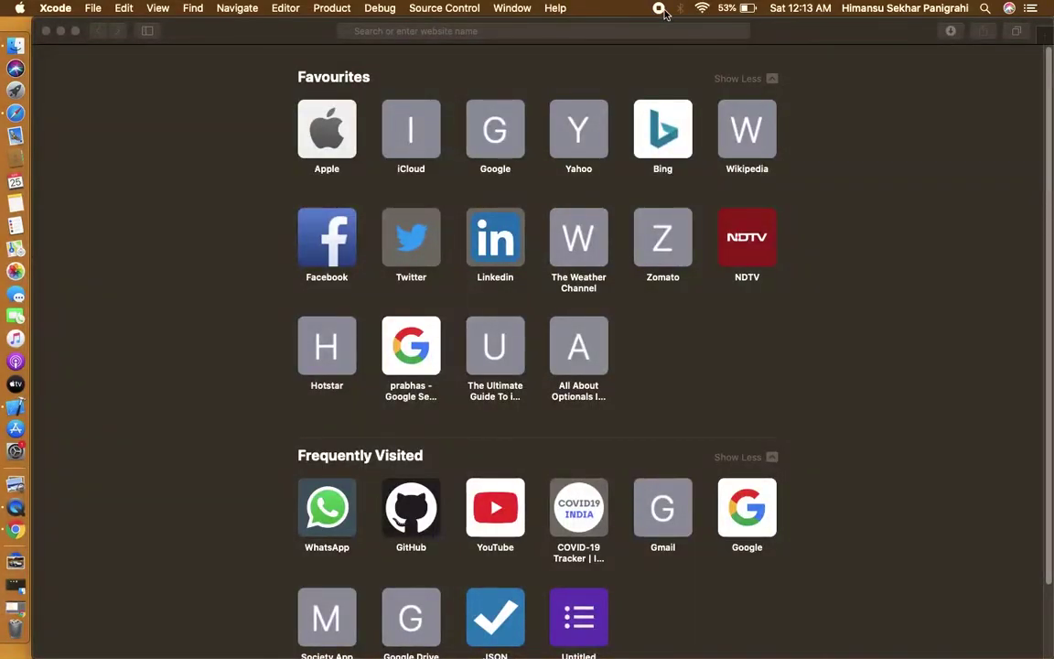